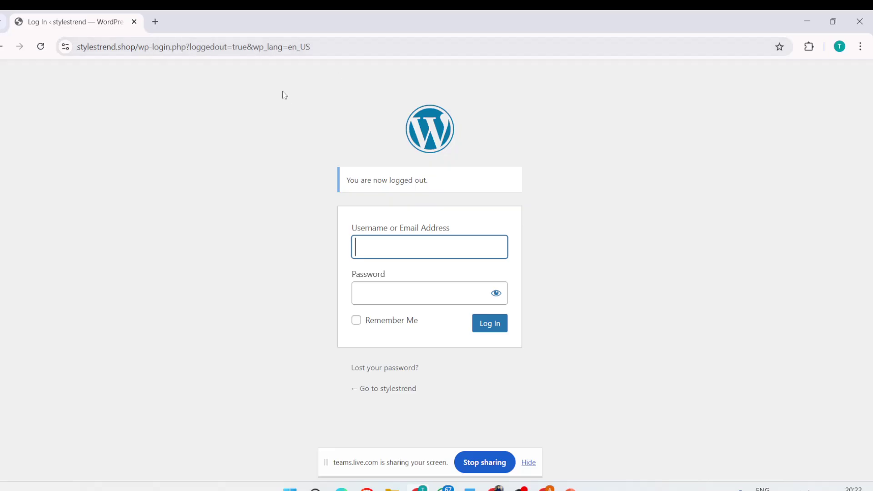
# Switch to the Chrome window with the ChatGPT tab and open a new tab.
pyautogui.click(497, 487)
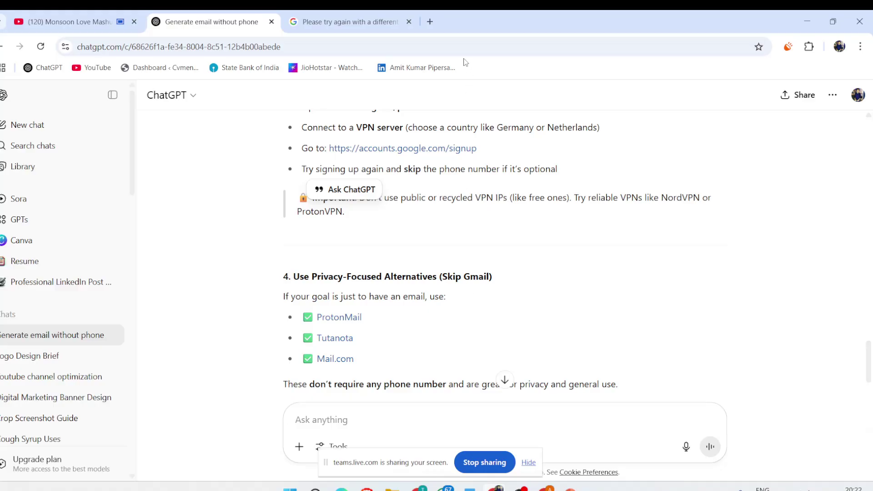
pyautogui.click(430, 22)
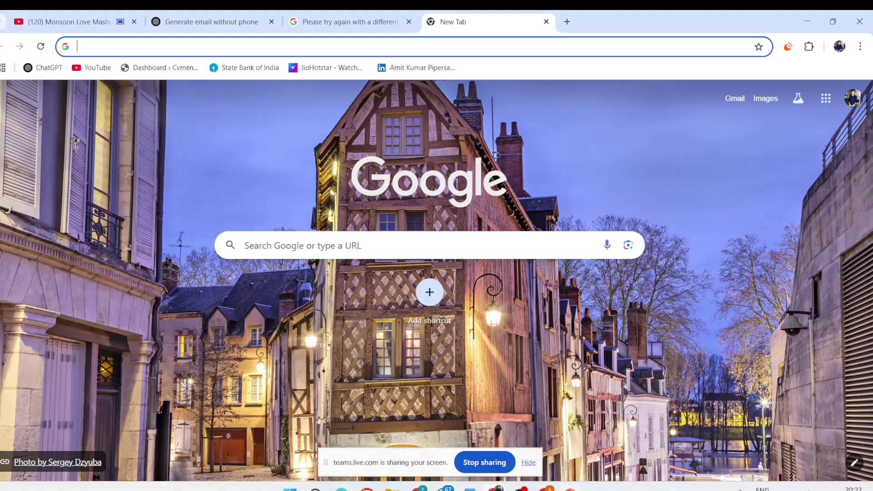
pyautogui.moveTo(541, 486)
pyautogui.moveTo(510, 461)
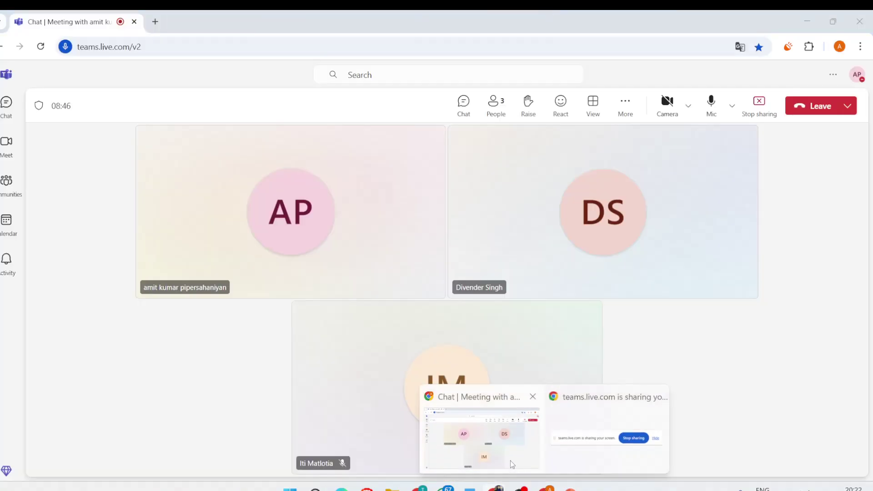
pyautogui.click(515, 439)
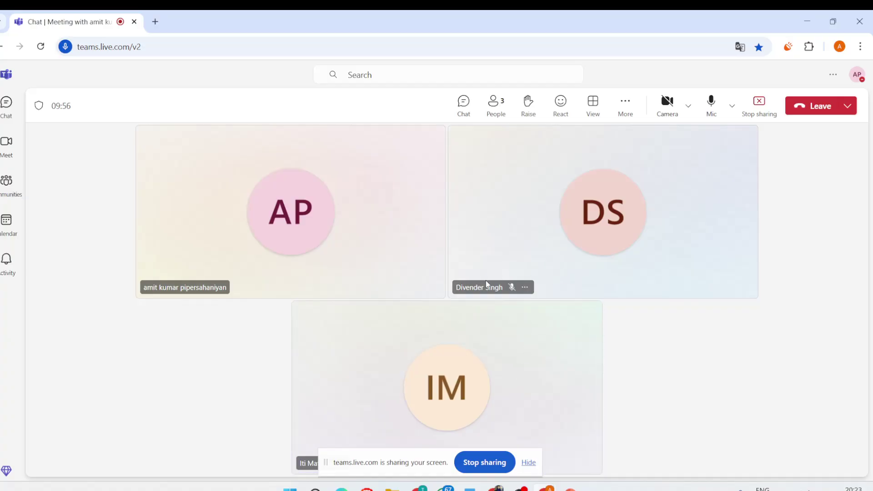
pyautogui.moveTo(547, 489)
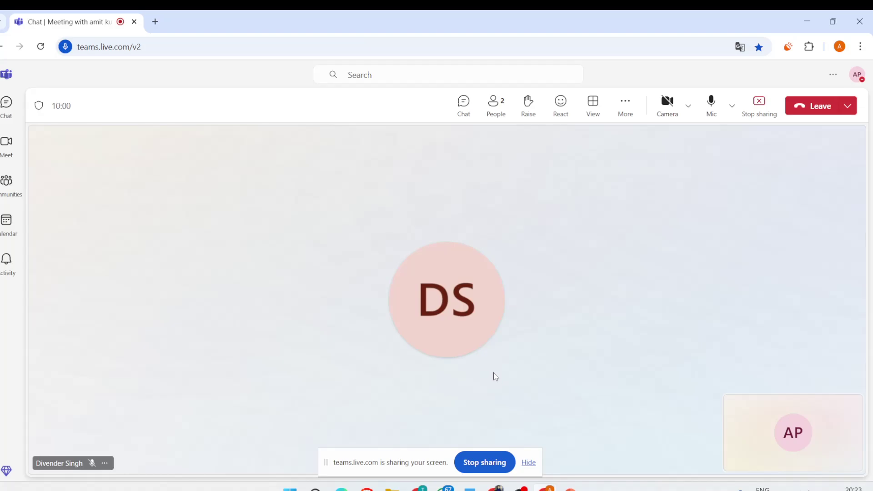
pyautogui.click(494, 459)
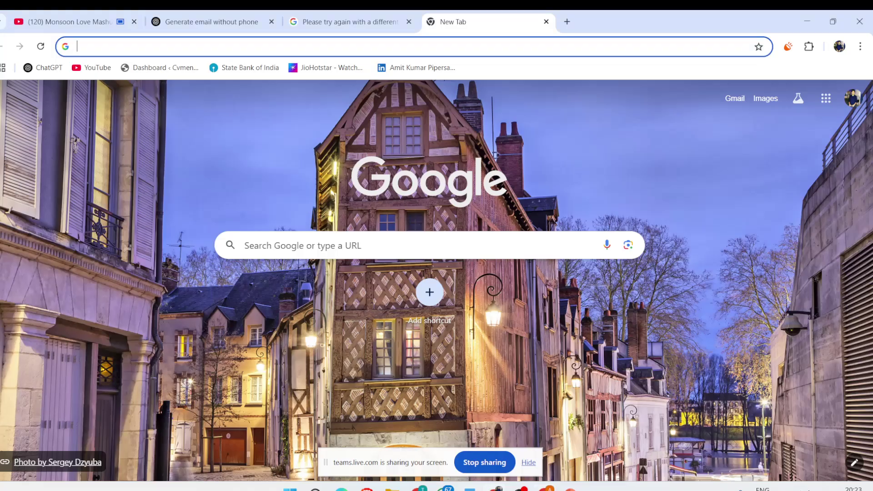
# Close the tab with the Google "Please try again" page and load cvmentor.co.in/wp-admin/ in the new tab.
pyautogui.click(341, 43)
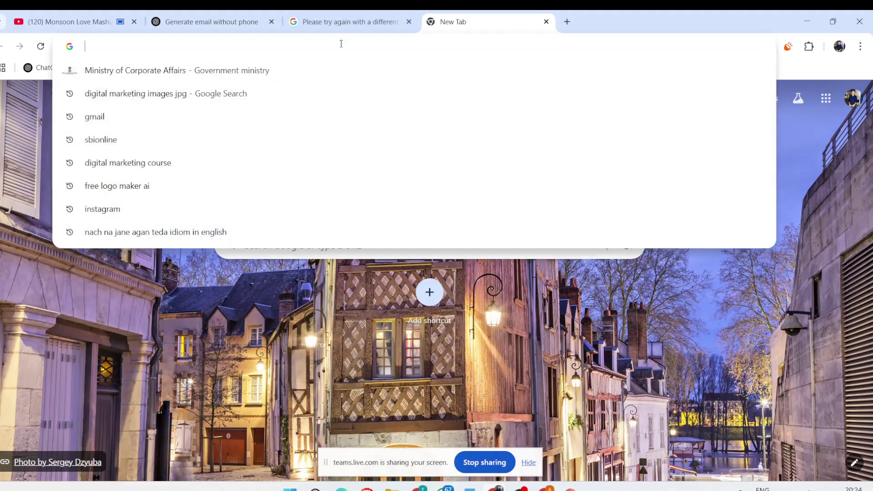
pyautogui.click(409, 22)
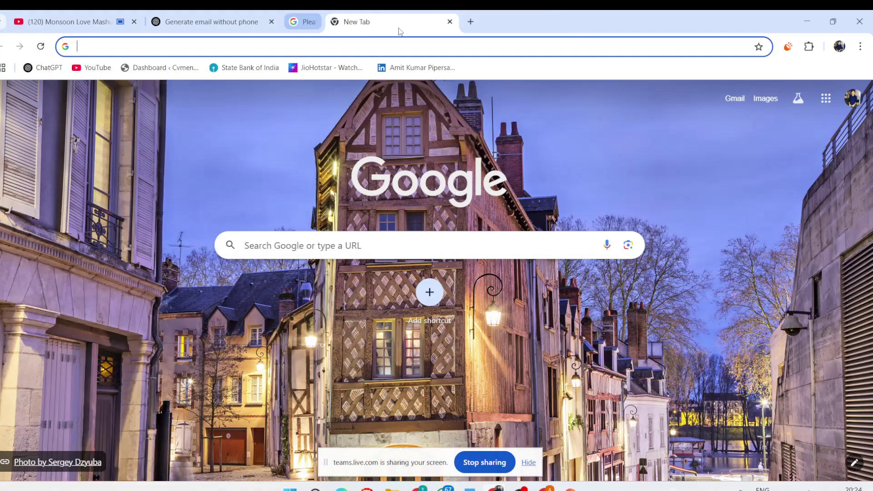
pyautogui.click(321, 44)
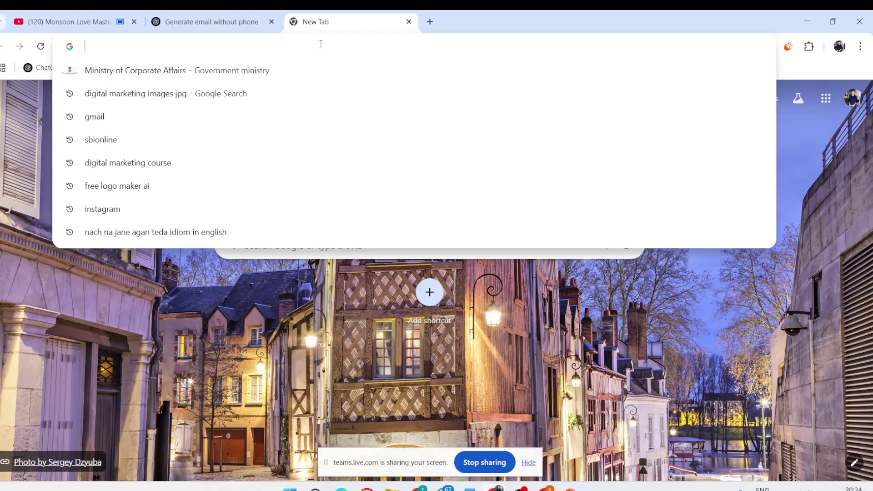
pyautogui.write('cv')
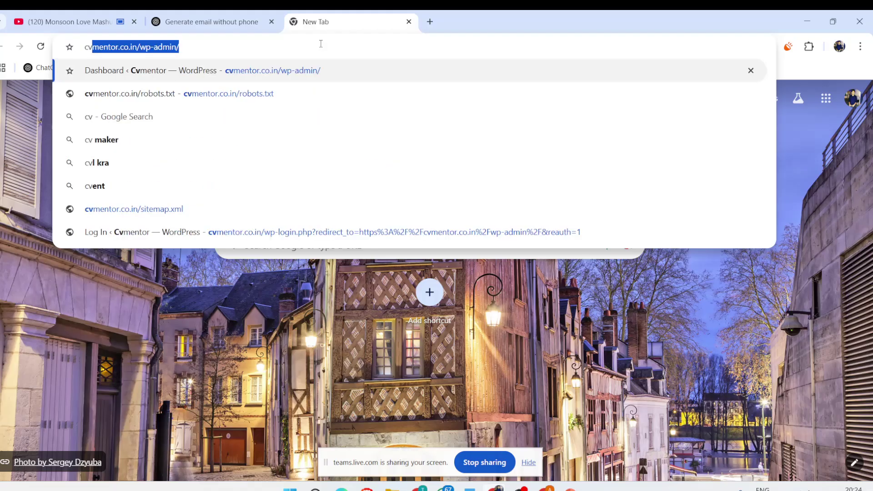
pyautogui.press('Return')
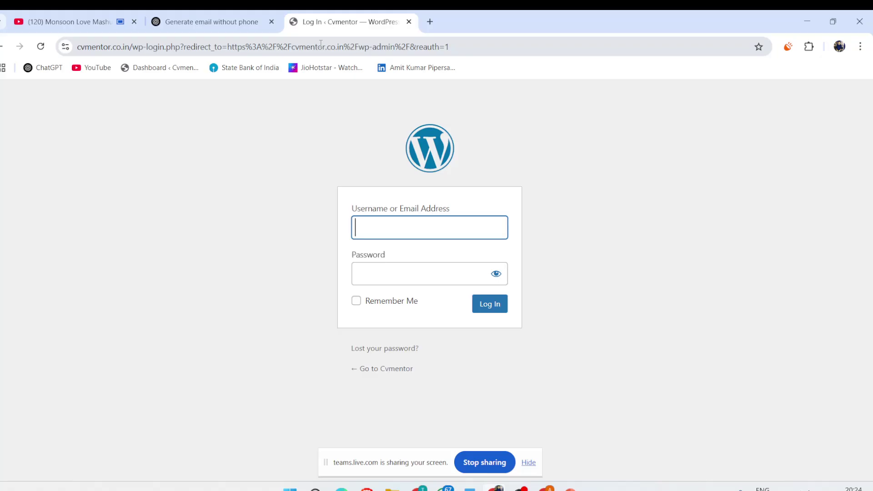
# Log in to the Cvmentor WordPress site with the username cvmentor and the account password, revealing the password to check it.
pyautogui.write('cvmentor')
pyautogui.click(408, 275)
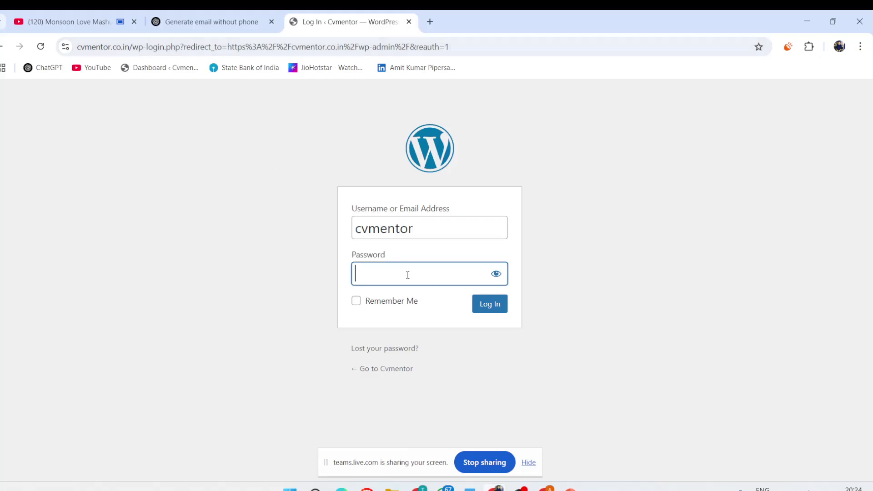
pyautogui.write('••')
pyautogui.press('BackSpace')
pyautogui.write('••••')
pyautogui.write('•••')
pyautogui.write('•••')
pyautogui.write('3')
pyautogui.click(497, 275)
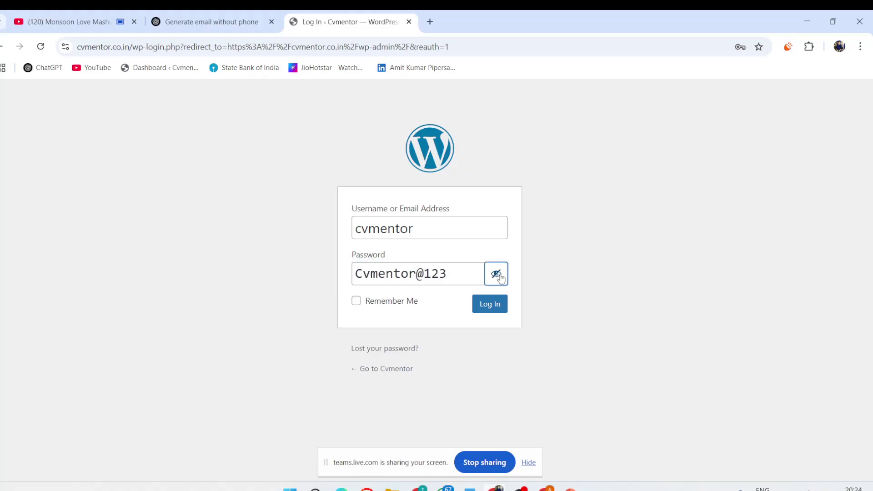
pyautogui.click(493, 308)
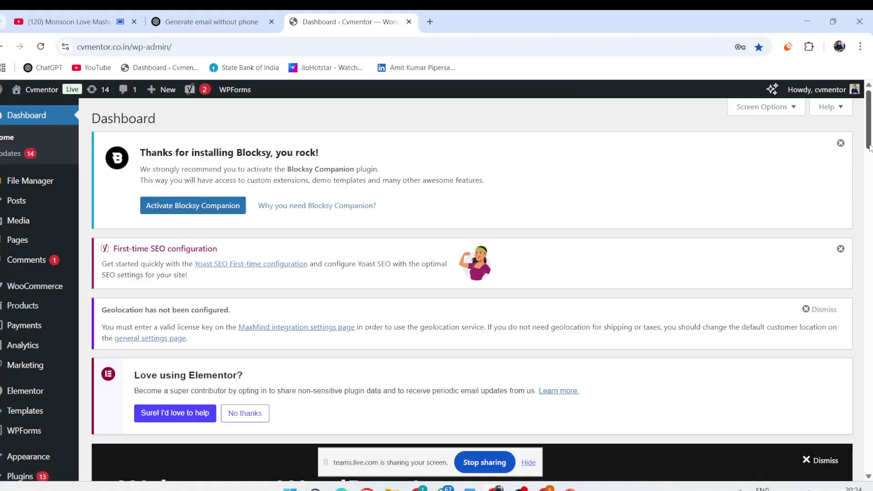
# Open the page for adding a new plugin to the Cvmentor site.
pyautogui.moveTo(870, 145); pyautogui.dragTo(871, 232)
pyautogui.moveTo(14, 362)
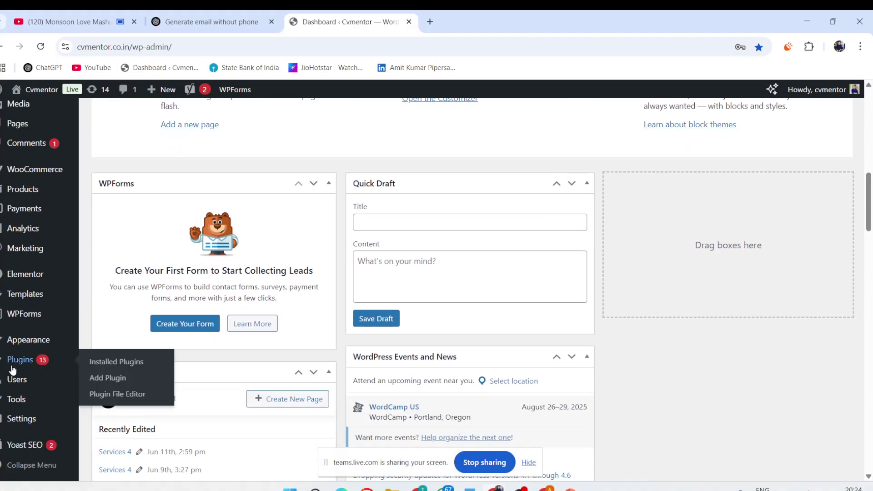
pyautogui.click(102, 378)
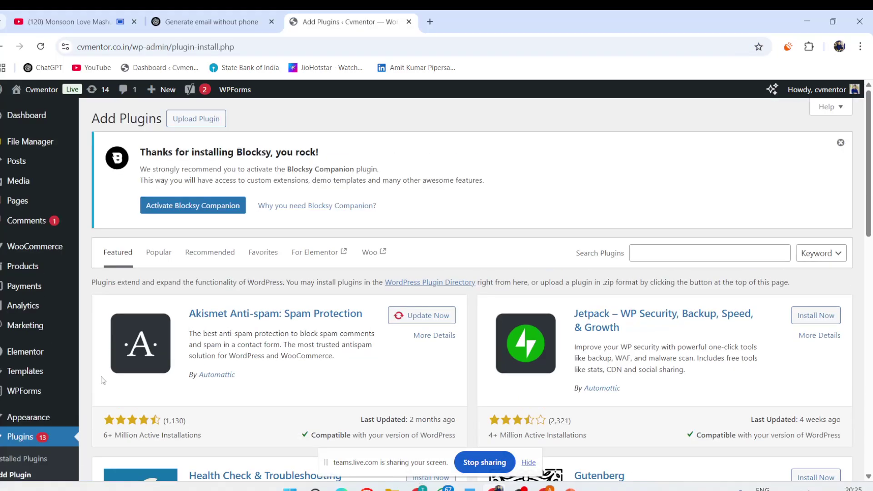
# Search the plugin directory for "Google site kit".
pyautogui.click(658, 257)
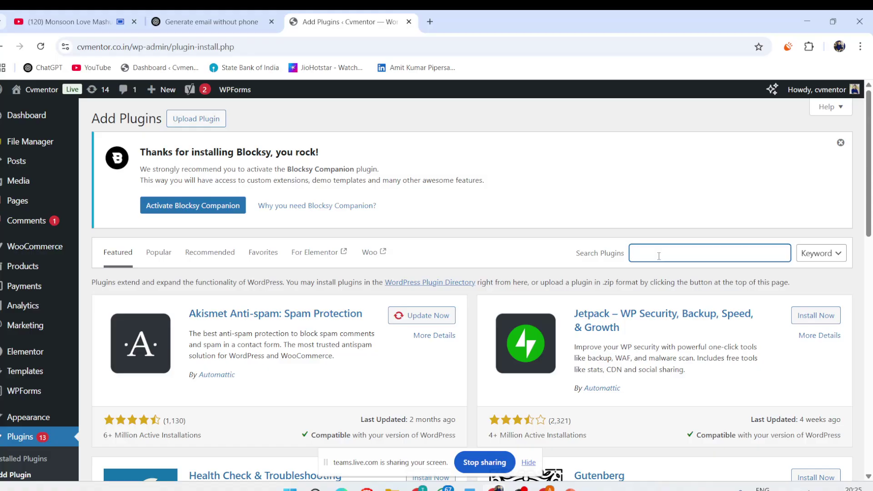
pyautogui.write('Gp')
pyautogui.press('BackSpace')
pyautogui.write('o')
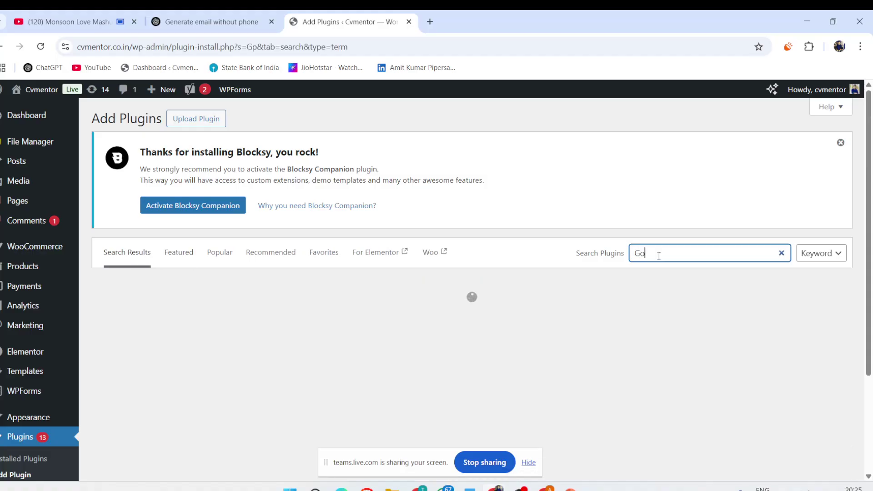
pyautogui.write('ogle sit')
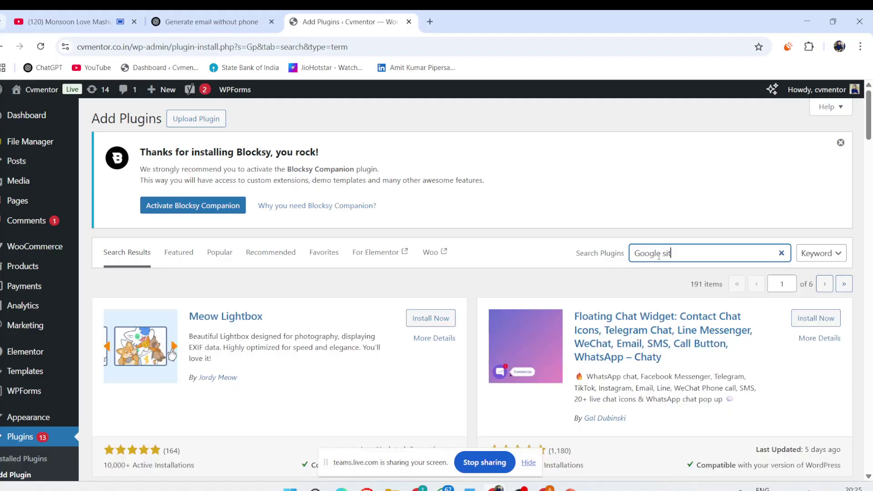
pyautogui.write('e')
pyautogui.write(' k')
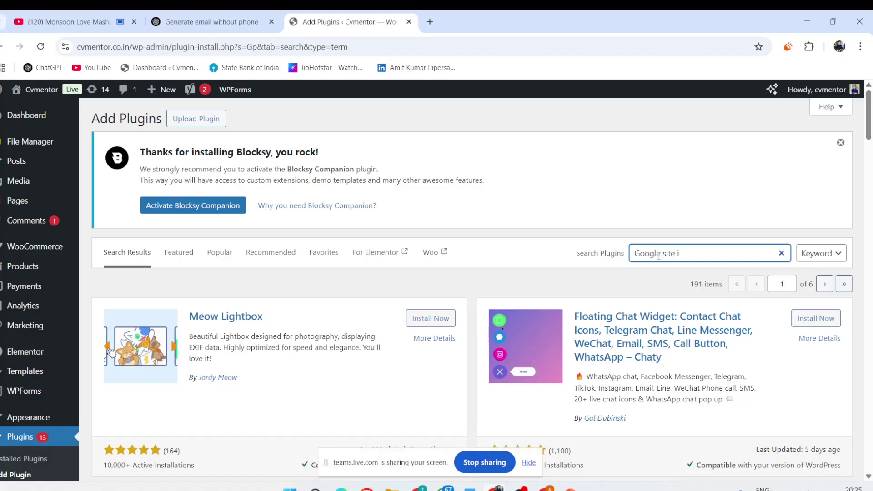
pyautogui.write('it')
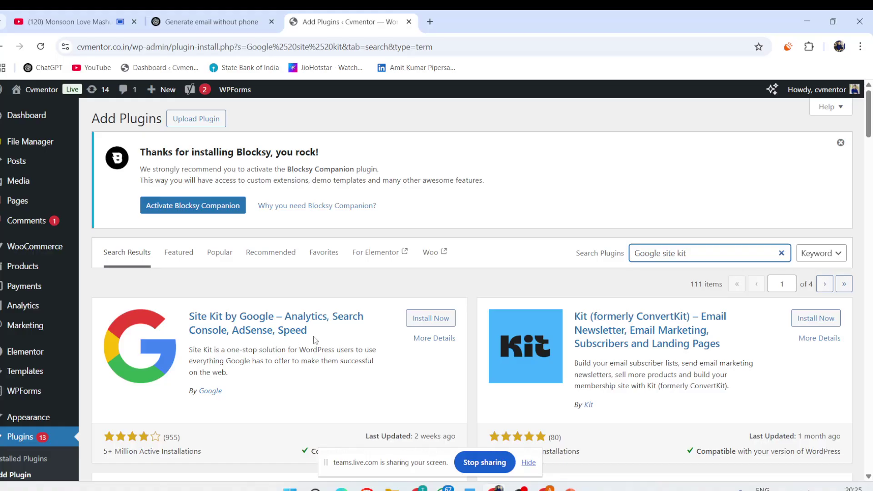
# Install and activate the plugin Site Kit by Google – Analytics, Search Console, AdSense, Speed.
pyautogui.click(450, 320)
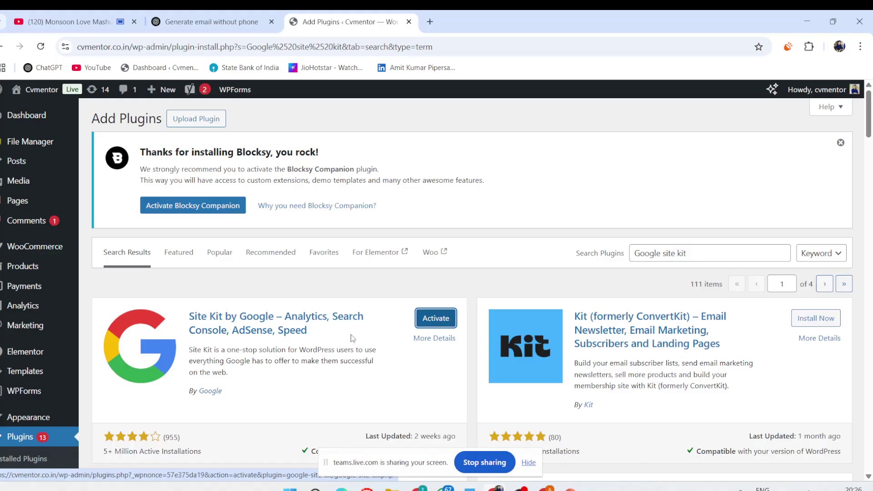
pyautogui.click(434, 320)
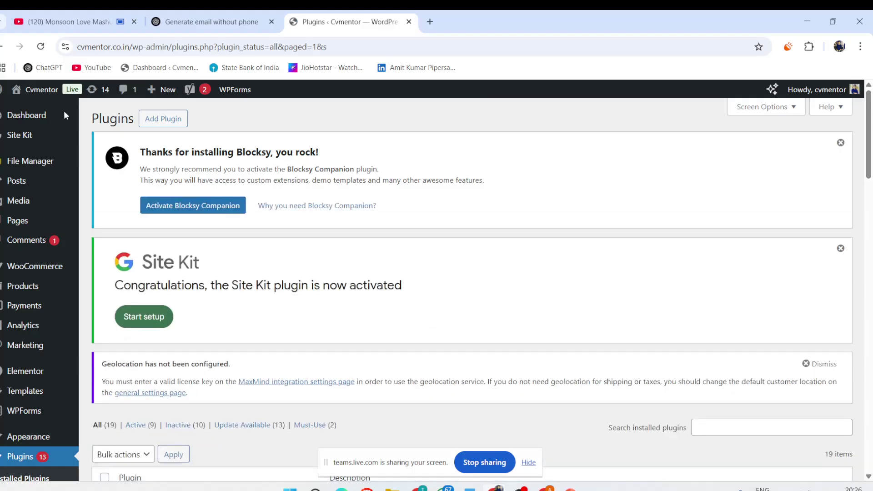
# Open the Site Kit setup, include connecting Google Analytics, and start signing in with Google.
pyautogui.click(26, 139)
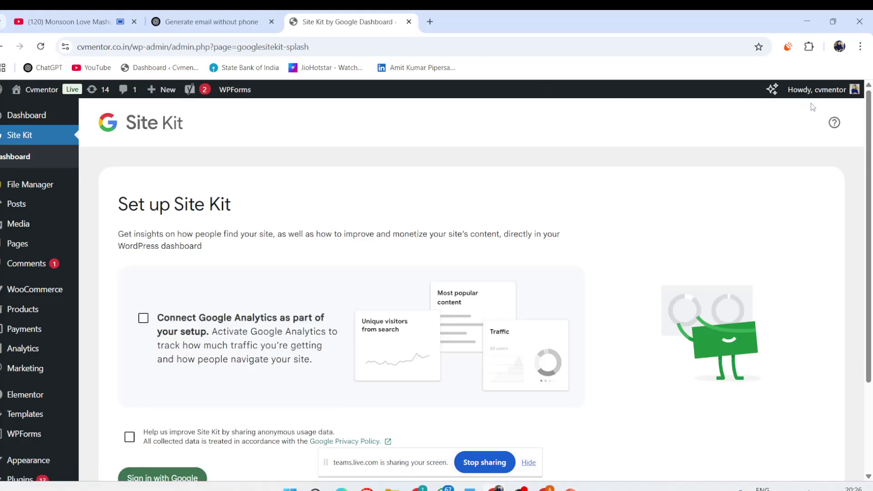
pyautogui.moveTo(868, 143); pyautogui.dragTo(870, 250)
pyautogui.scroll(2, 135, 273)
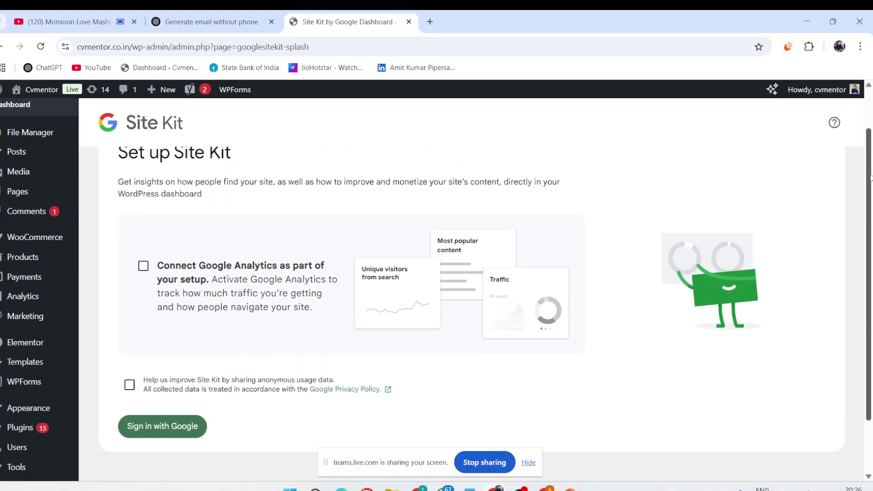
pyautogui.scroll(-1, 135, 273)
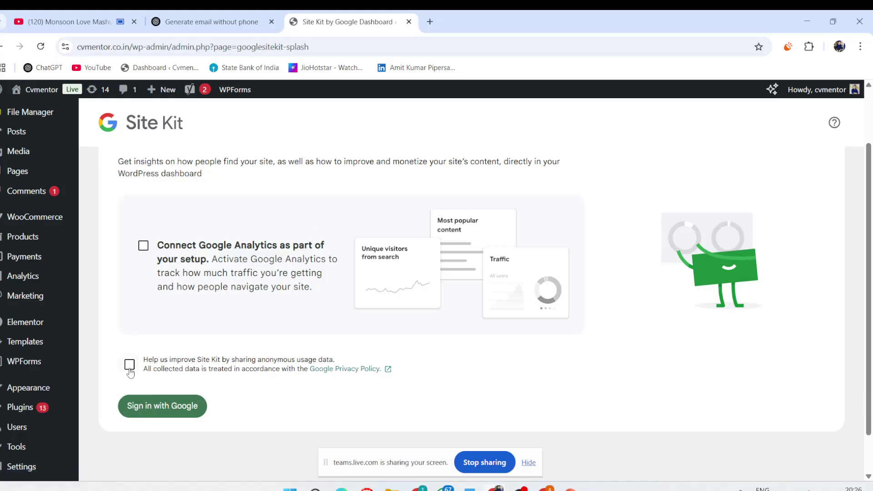
pyautogui.click(144, 248)
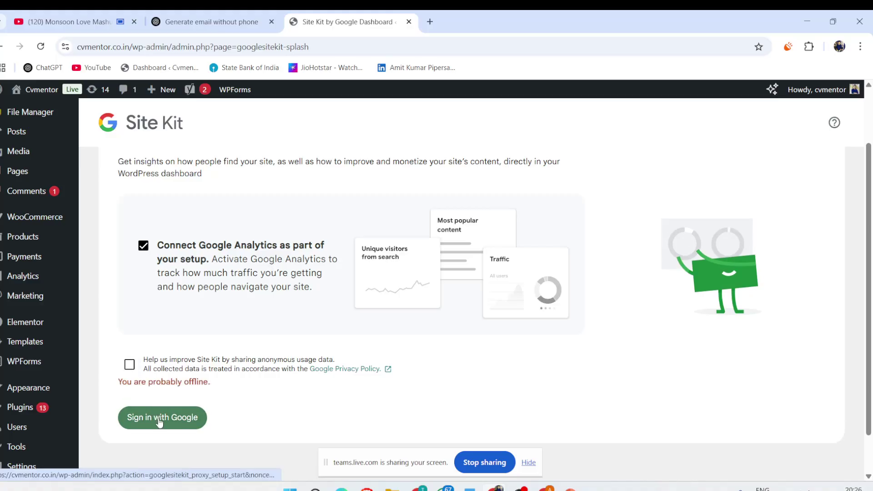
pyautogui.click(159, 423)
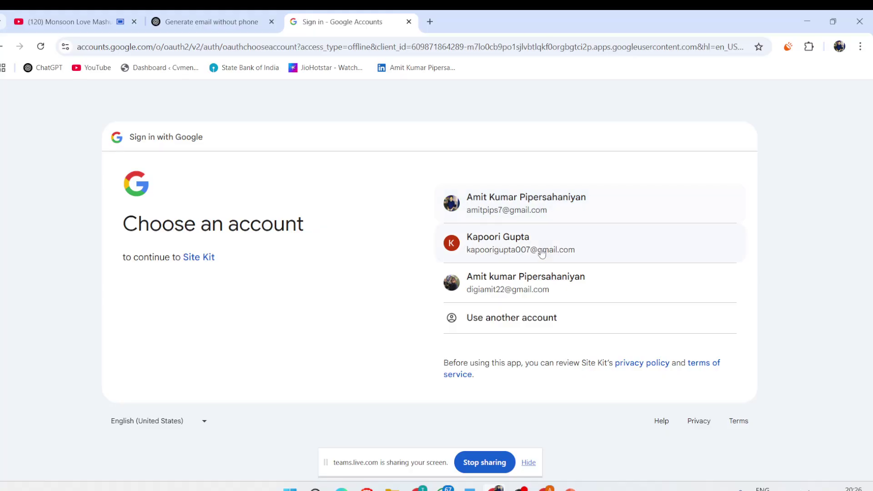
# Choose the first listed Google account and grant Site Kit access to it.
pyautogui.click(579, 210)
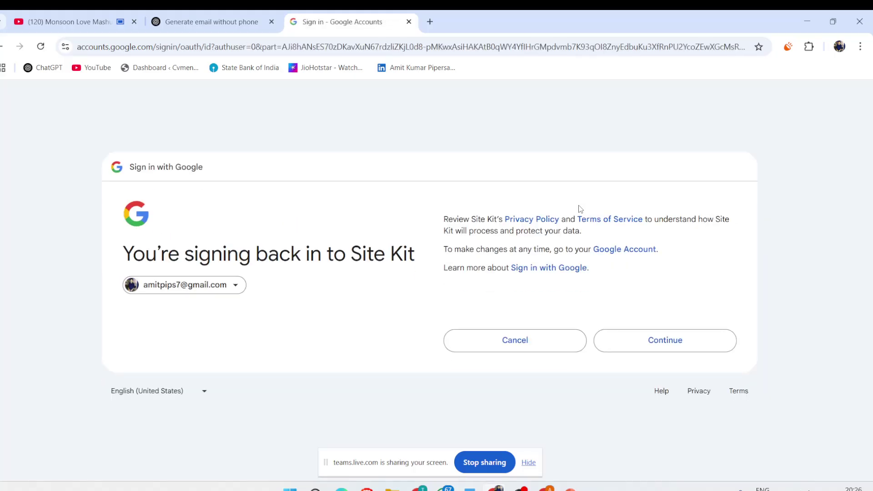
pyautogui.click(660, 344)
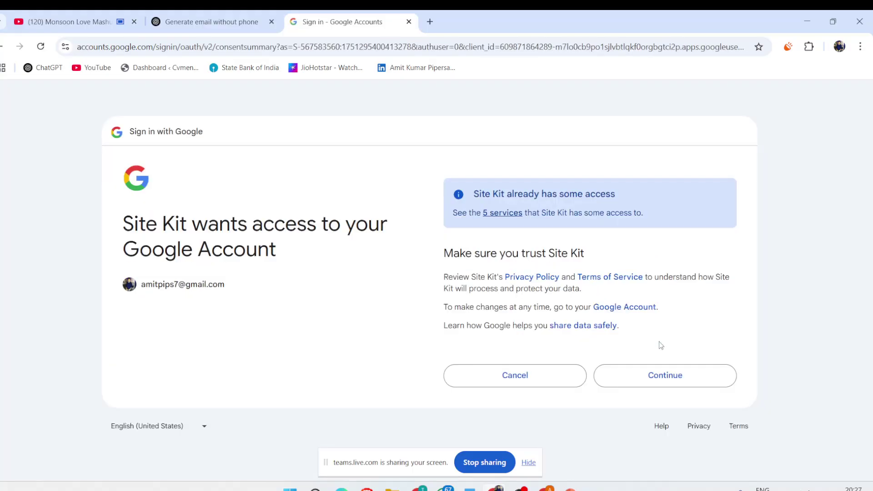
pyautogui.click(690, 383)
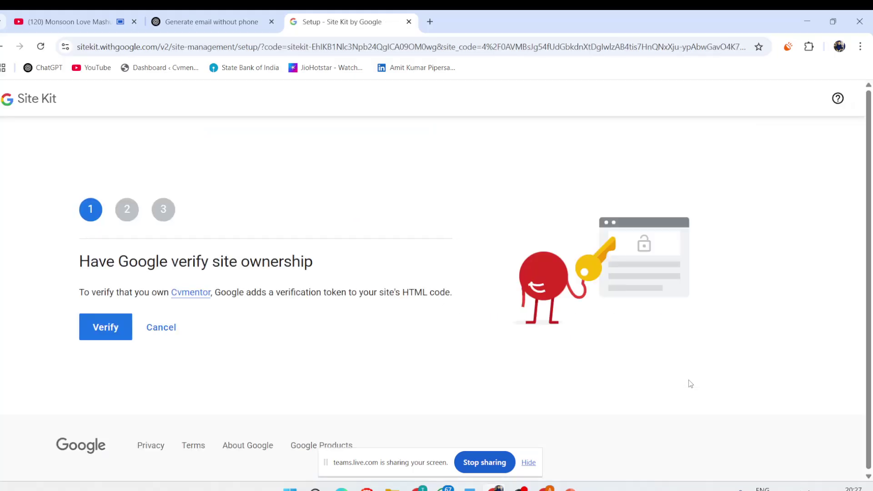
# Try twice to have Google verify ownership of the Cvmentor site, and cancel the setup.
pyautogui.click(122, 327)
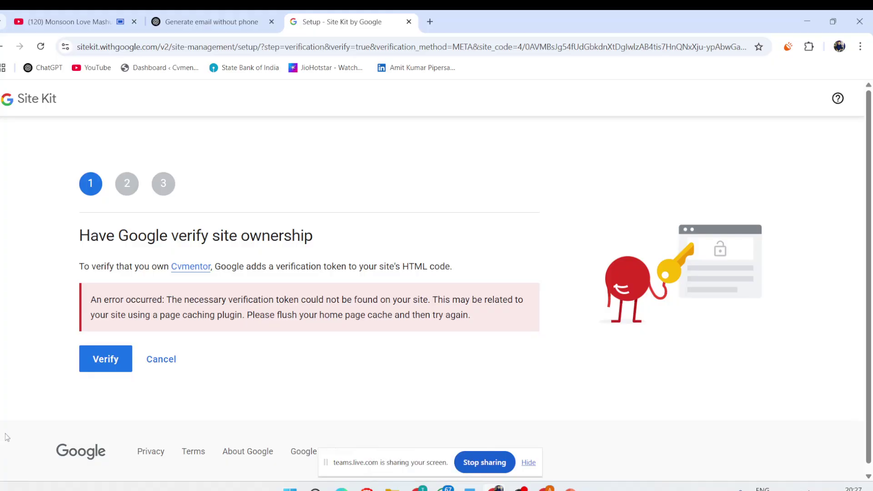
pyautogui.click(126, 365)
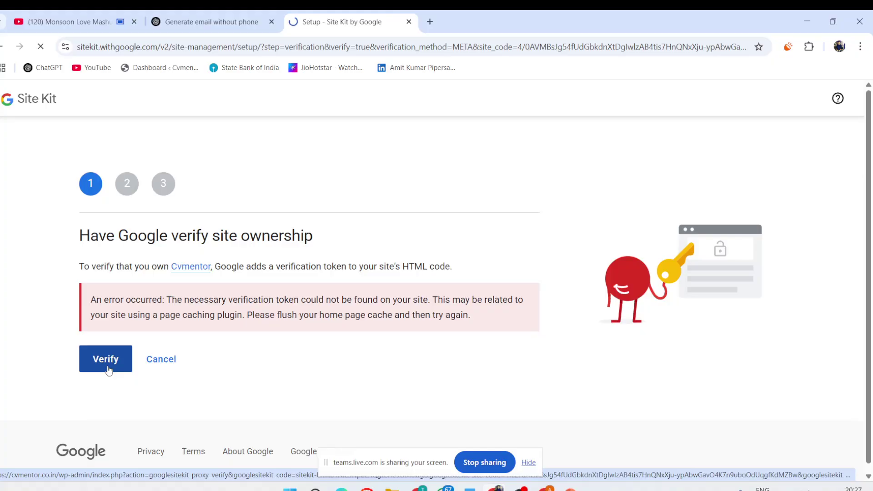
pyautogui.click(169, 360)
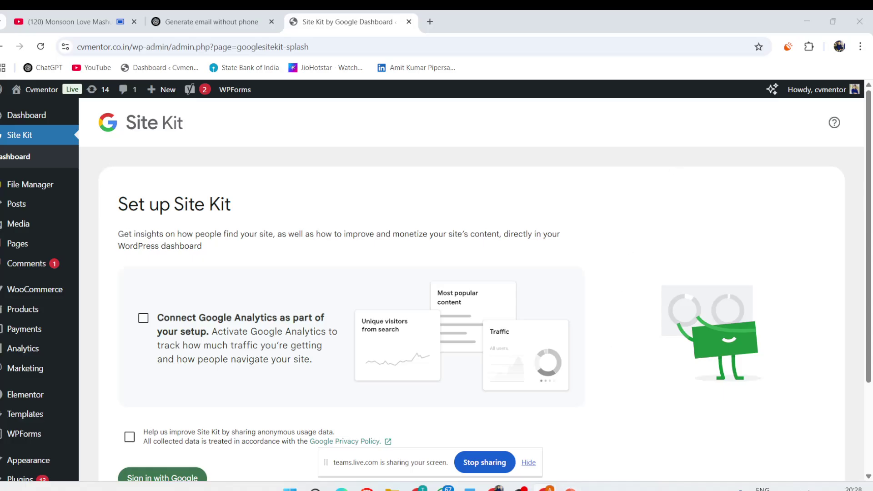
pyautogui.moveTo(549, 489)
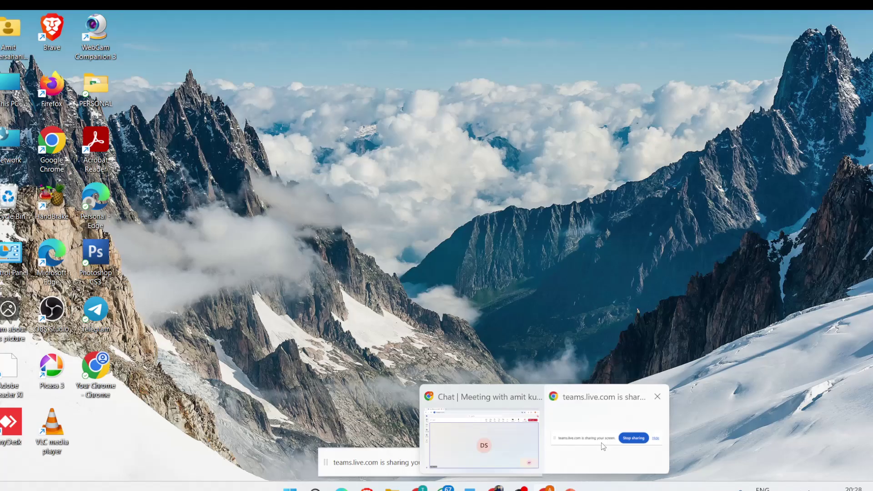
# Return to the Site Kit setup page, include connecting Google Analytics again, and start signing in with Google.
pyautogui.moveTo(510, 436)
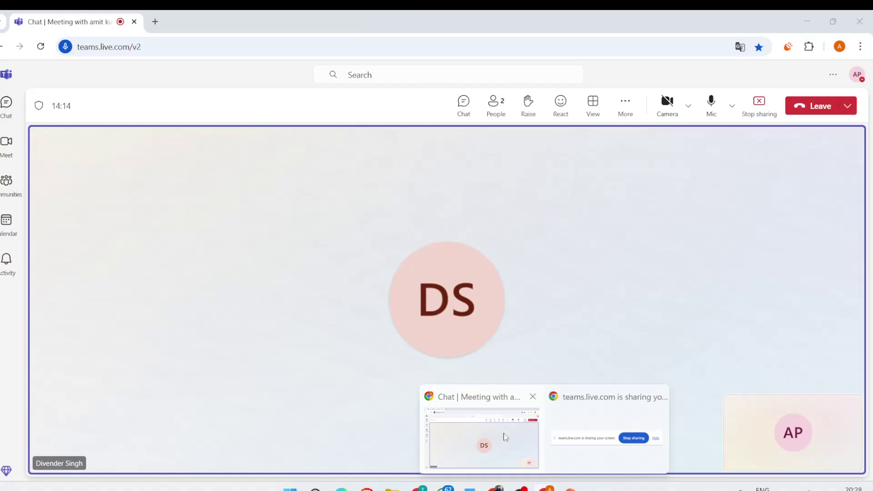
pyautogui.click(523, 417)
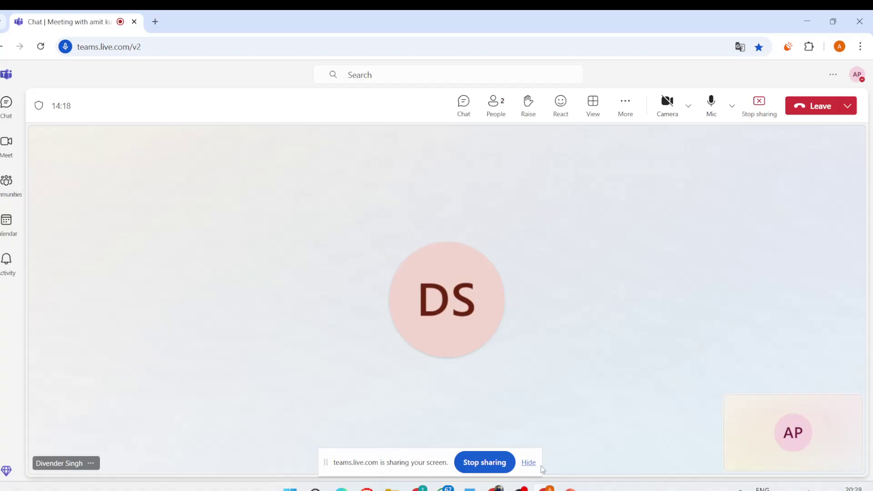
pyautogui.moveTo(496, 488)
pyautogui.click(494, 436)
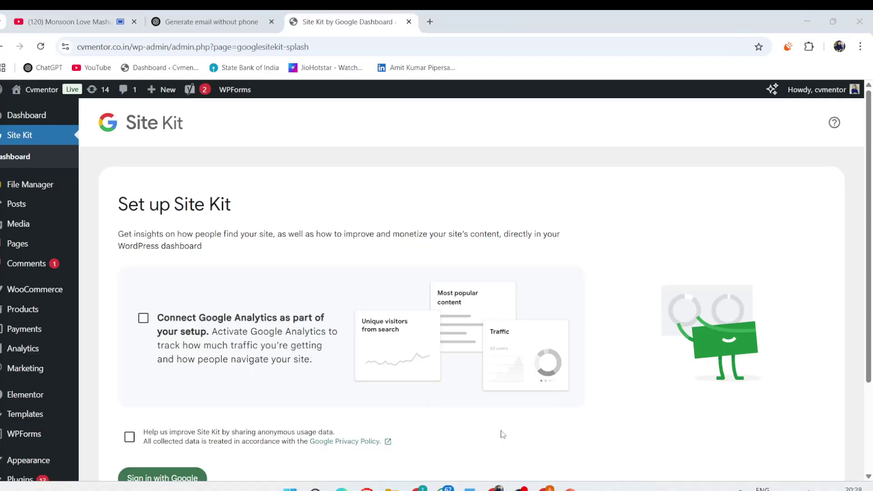
pyautogui.click(144, 319)
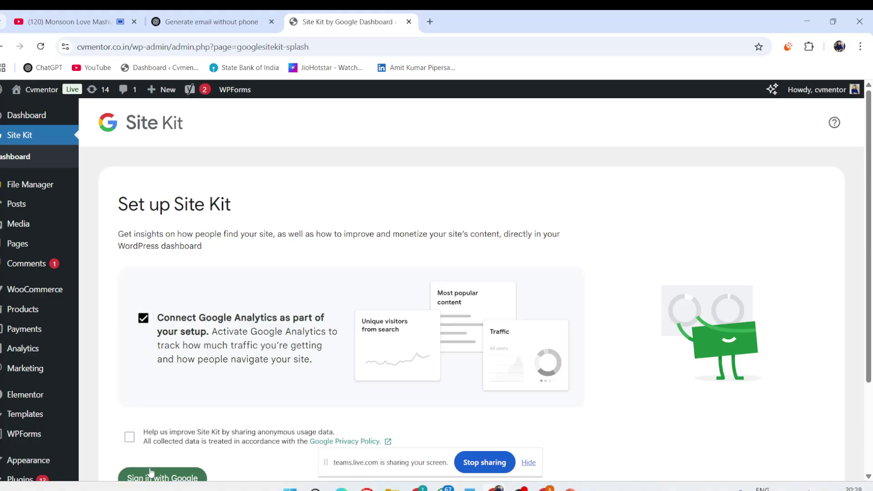
pyautogui.click(157, 481)
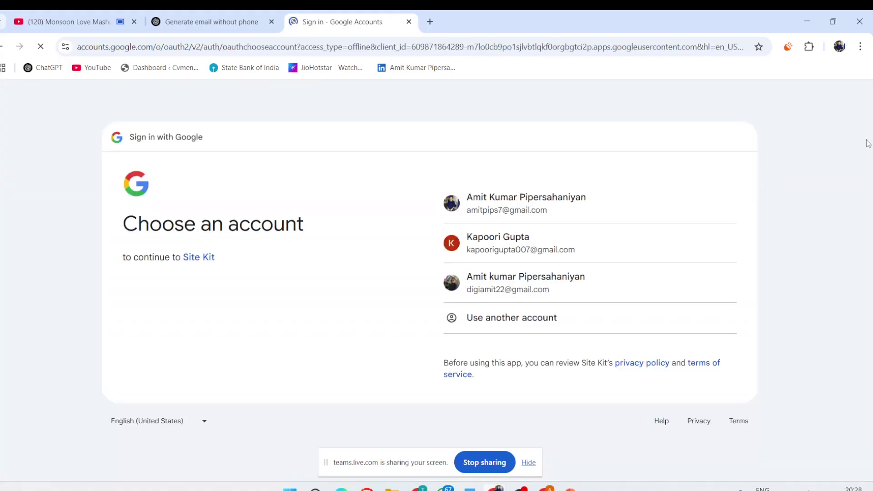
# Grant Site Kit access with the first listed Google account and try to have Google verify ownership of the Cvmentor site.
pyautogui.click(701, 217)
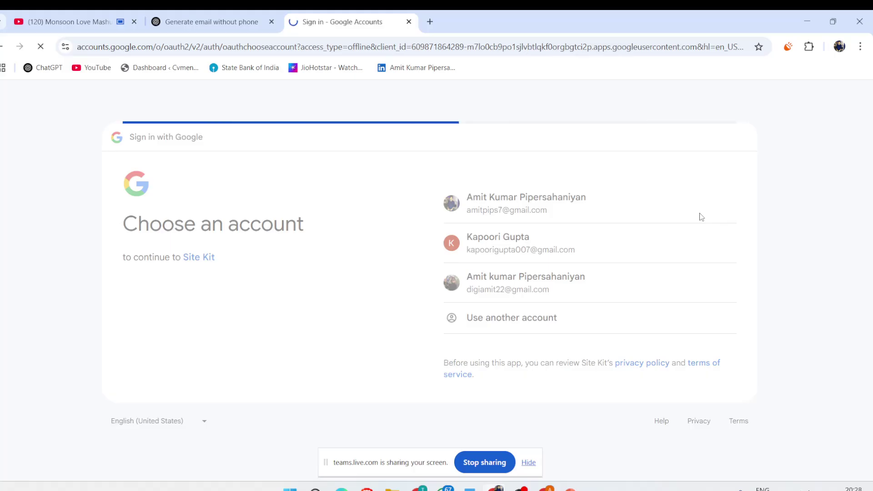
pyautogui.click(646, 346)
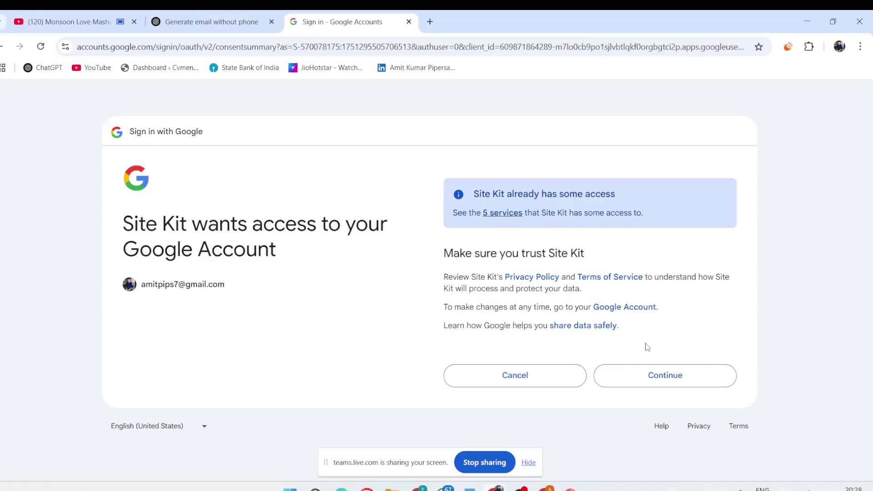
pyautogui.click(651, 372)
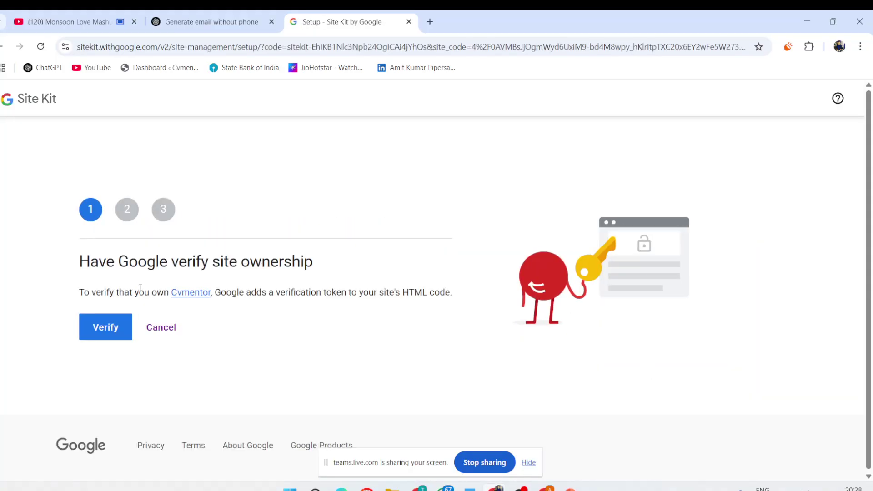
pyautogui.click(117, 328)
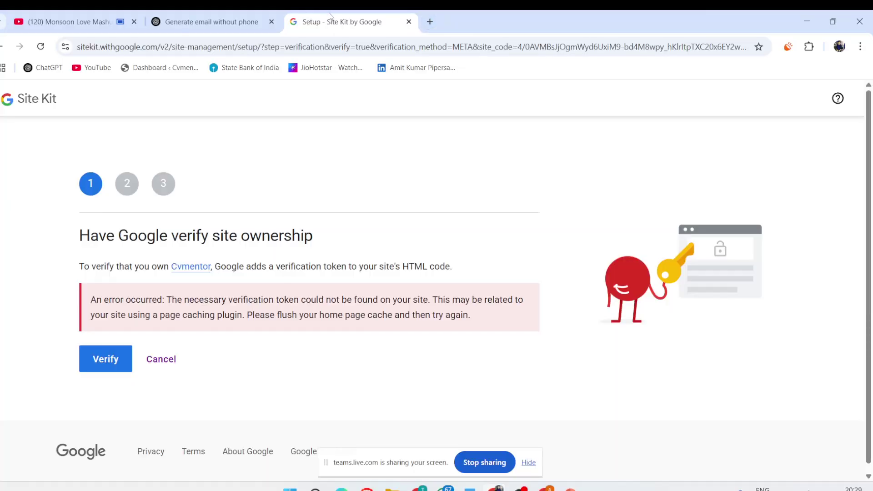
# Close the YouTube video page and return to the Site Kit ownership verification page.
pyautogui.click(186, 12)
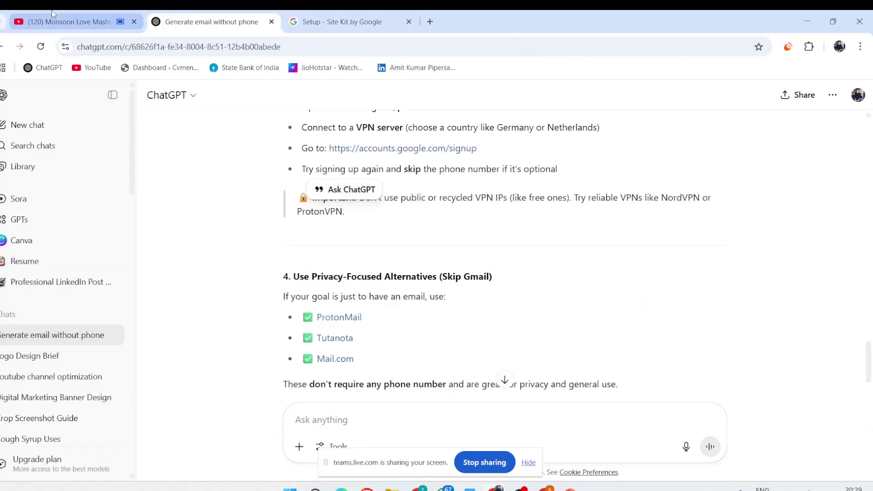
pyautogui.click(52, 14)
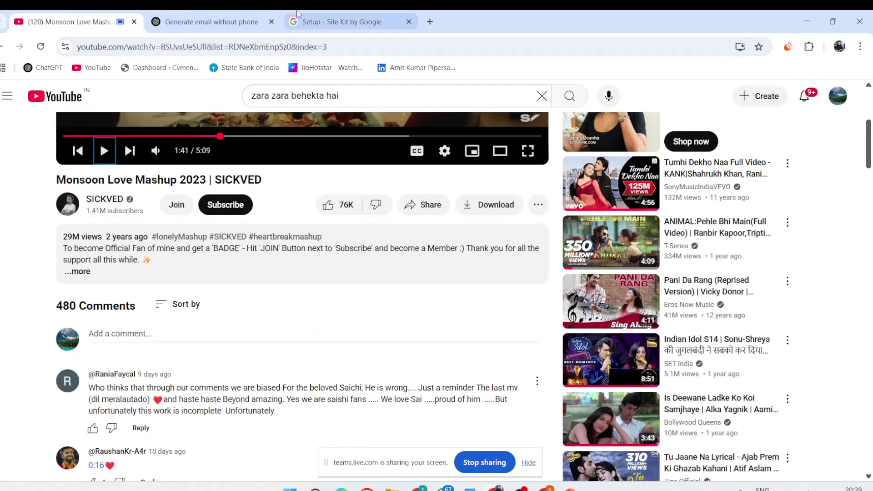
pyautogui.click(134, 22)
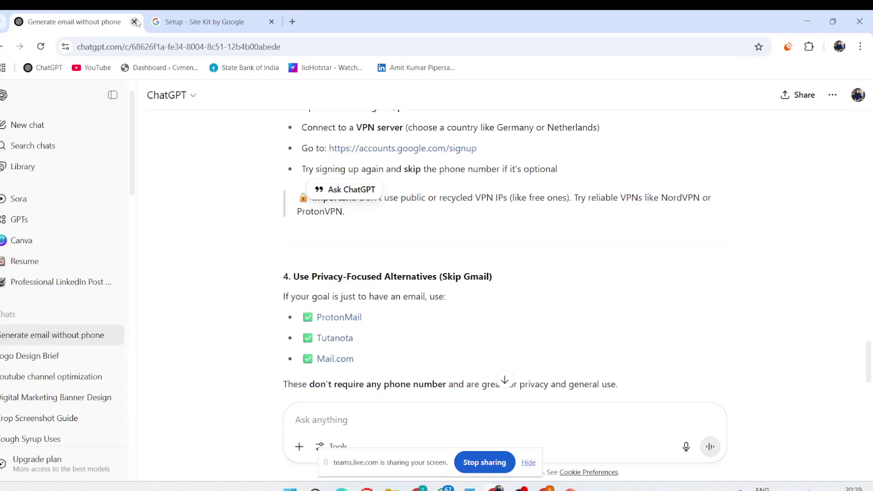
pyautogui.click(217, 24)
# Stop sharing the screen and switch to the Teams meeting, dismissing the WhatsApp notification there.
pyautogui.moveTo(566, 487)
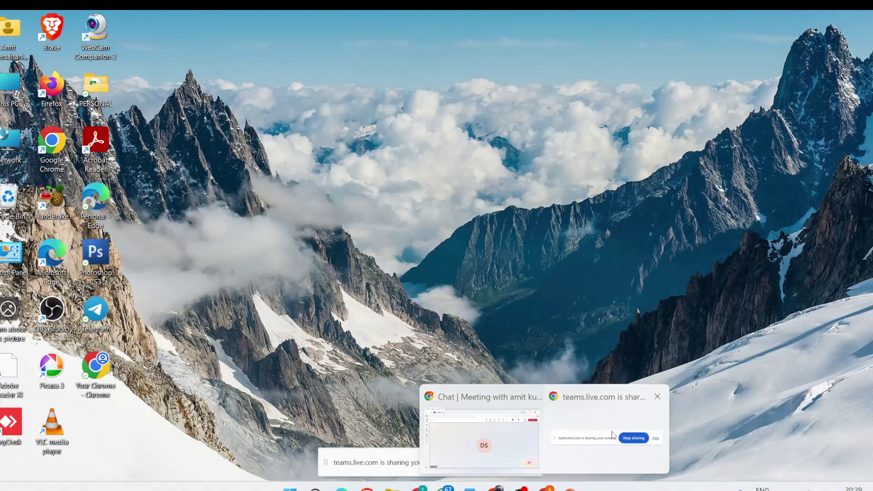
pyautogui.click(612, 435)
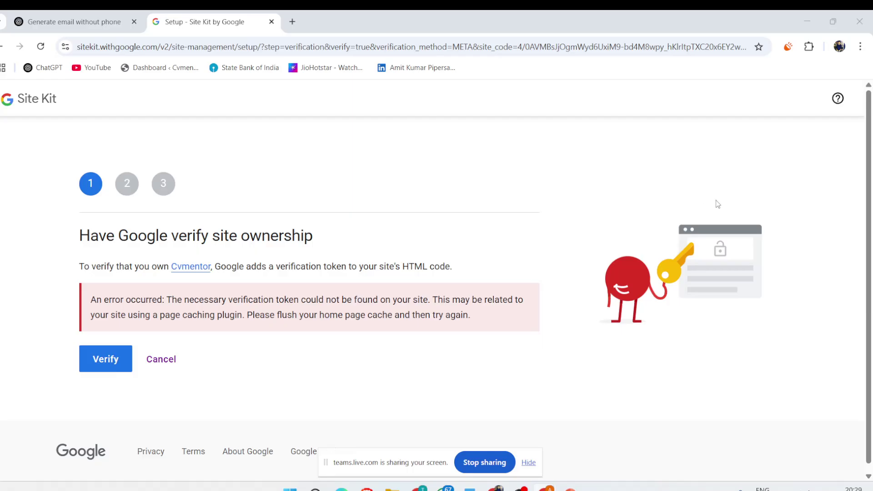
pyautogui.click(473, 463)
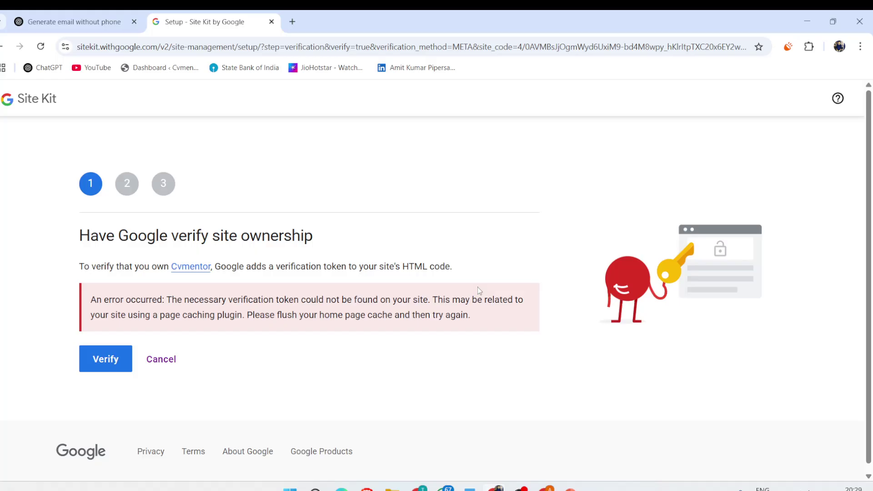
pyautogui.moveTo(548, 489)
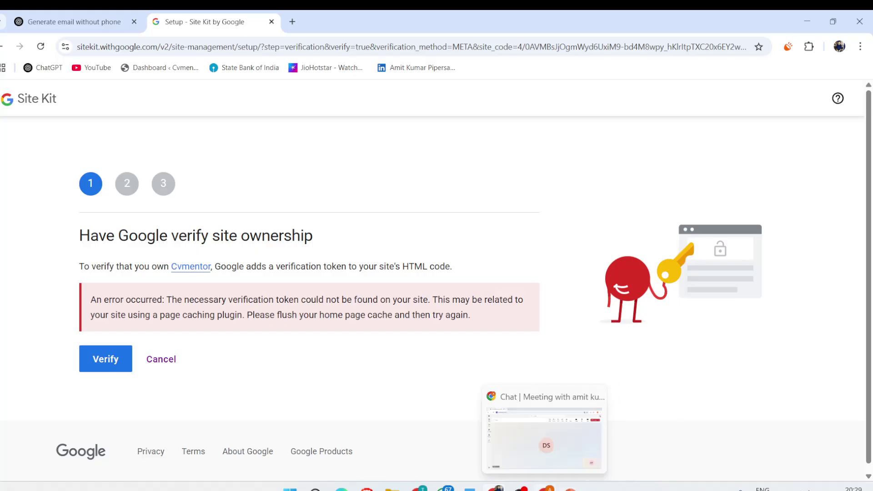
pyautogui.click(553, 448)
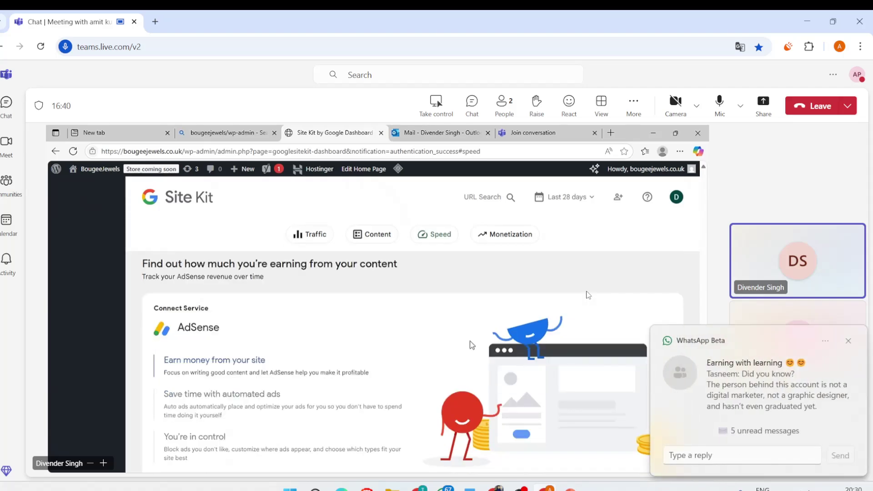
pyautogui.click(849, 342)
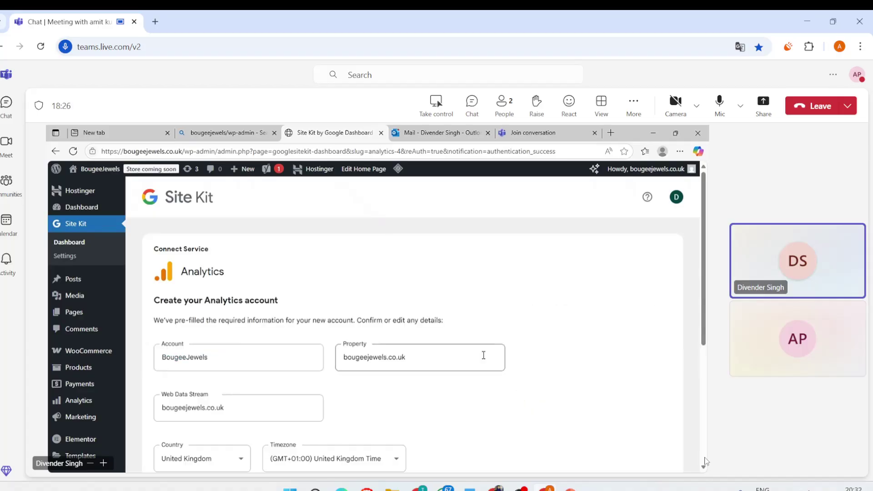
# Review the pre-filled BougeeJewels details in Site Kit's Analytics setup and create the Analytics account with them.
pyautogui.scroll(-1, 484, 355)
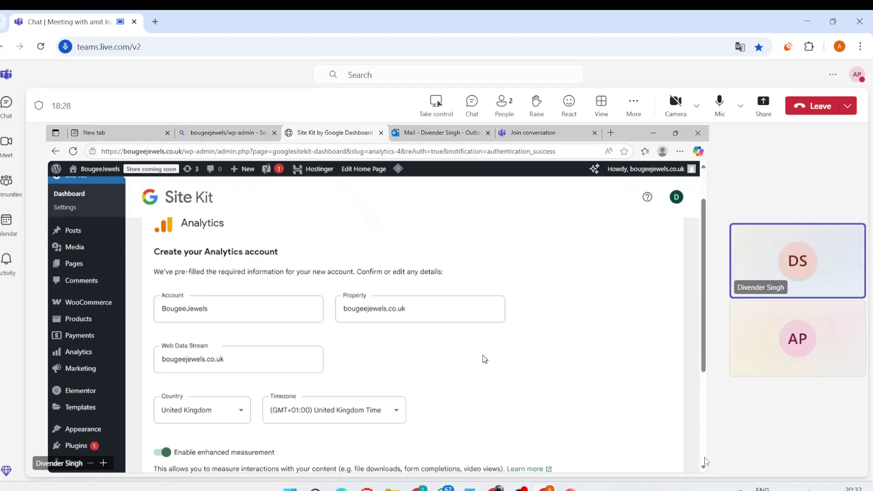
pyautogui.scroll(-1, 483, 355)
pyautogui.scroll(1, 483, 355)
pyautogui.scroll(1, 485, 358)
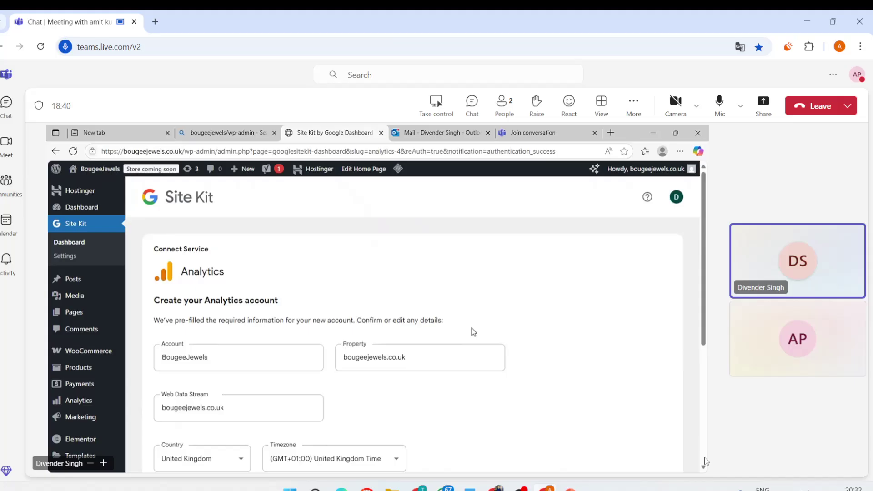
pyautogui.scroll(-5, 472, 331)
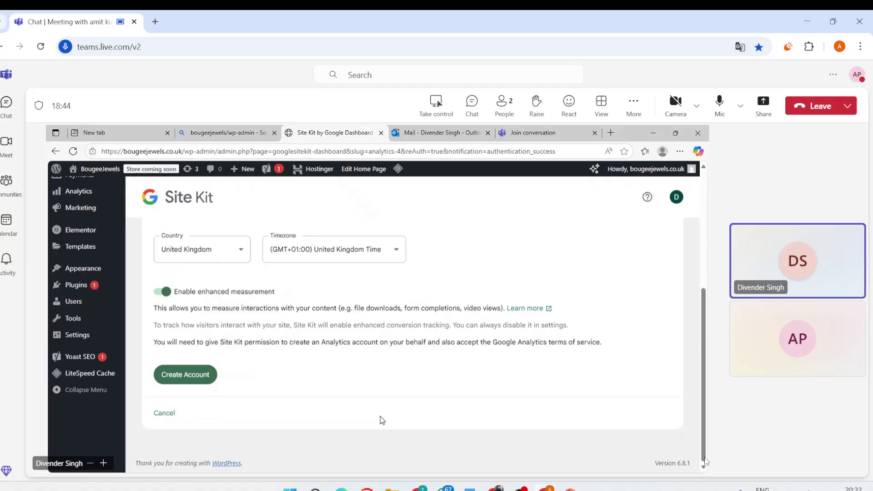
pyautogui.click(209, 377)
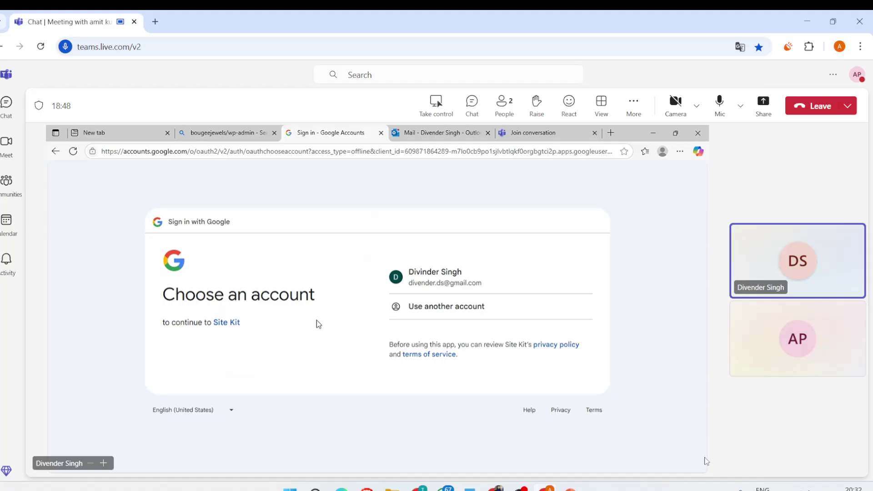
# Choose the listed Google account and allow Site Kit additional access to edit Google Analytics management entities.
pyautogui.click(457, 279)
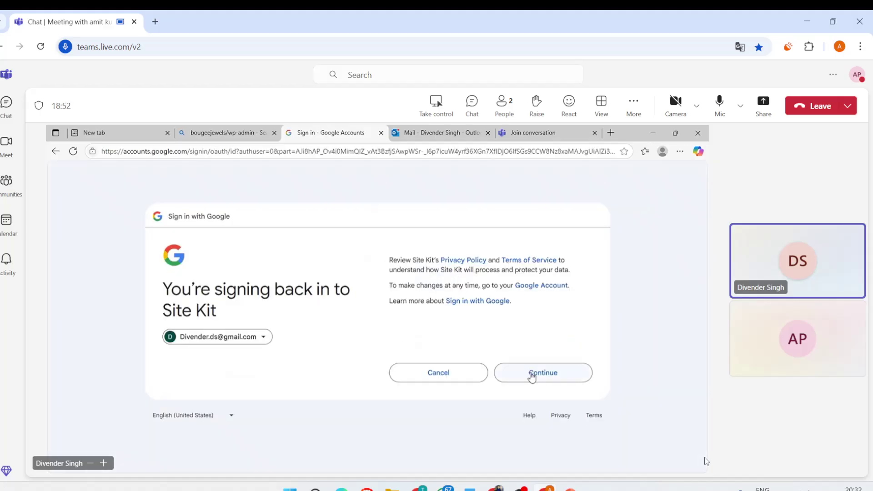
pyautogui.click(531, 374)
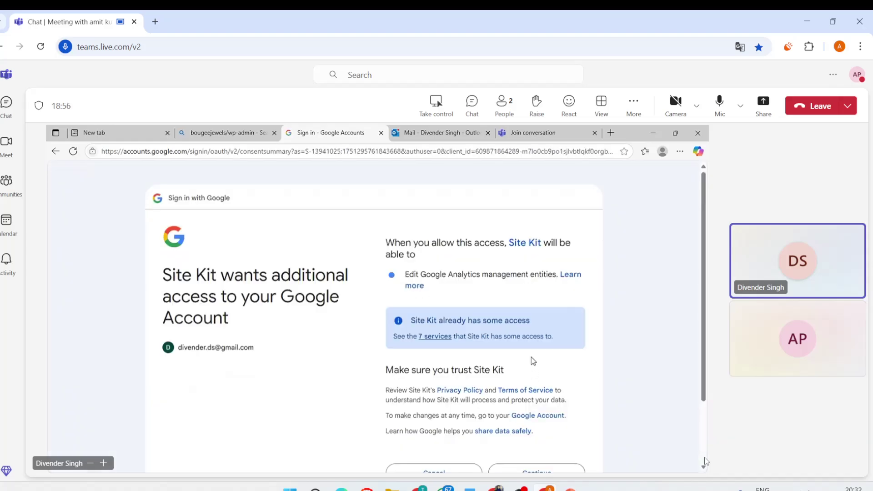
pyautogui.scroll(-1, 531, 359)
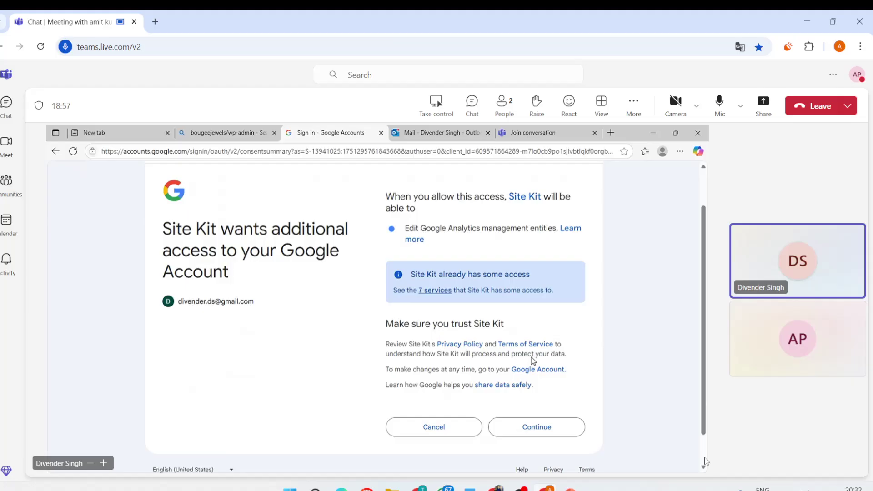
pyautogui.click(535, 428)
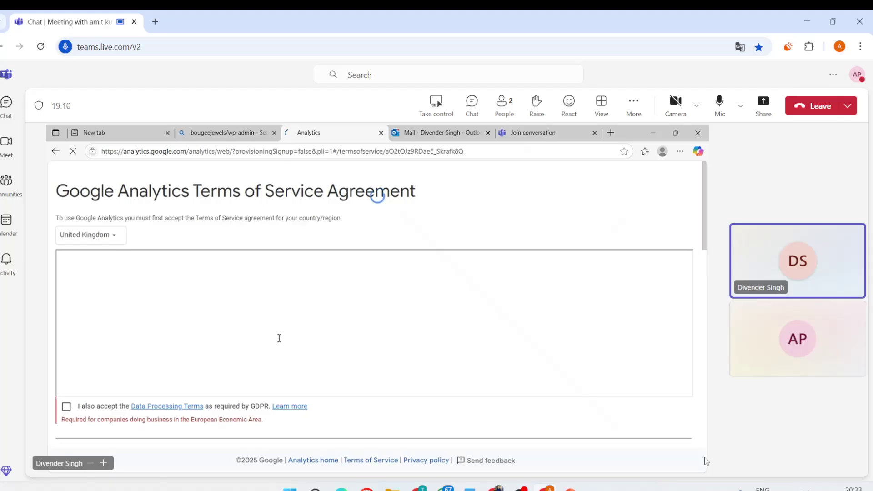
# Accept the GDPR Data Processing Terms for the United Kingdom and agree to the Google Marketing Platform cookies.
pyautogui.scroll(-5, 76, 388)
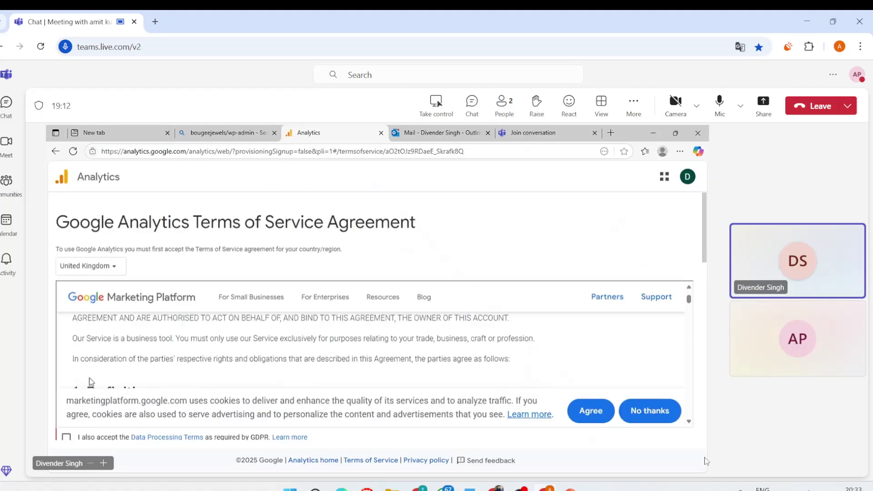
pyautogui.click(67, 437)
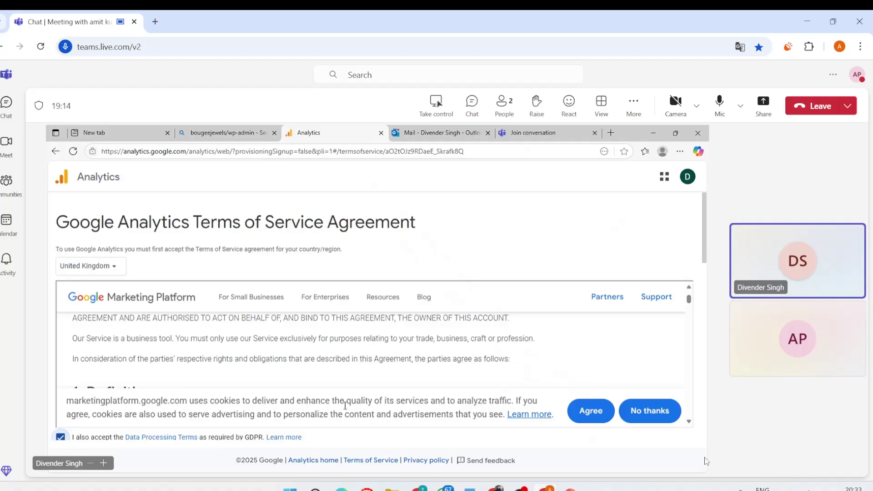
pyautogui.click(582, 413)
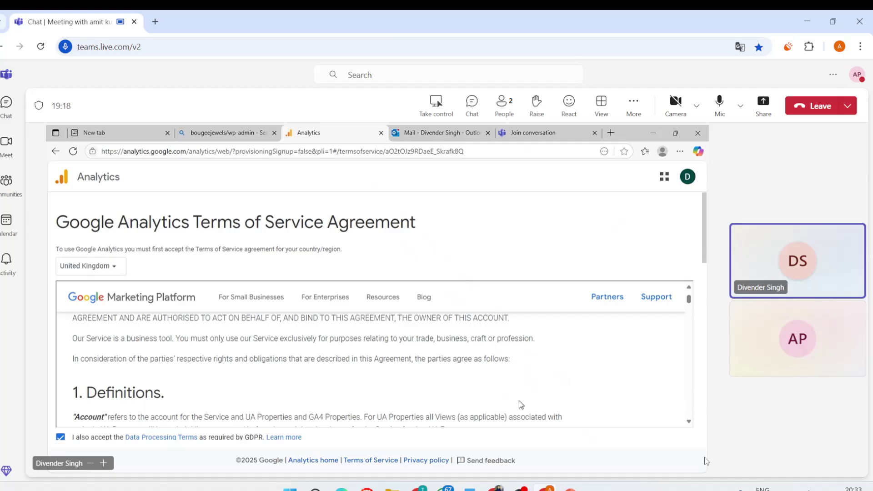
# Read through the Google Analytics Terms of Service Agreement for the United Kingdom to its end.
pyautogui.scroll(-7, 524, 400)
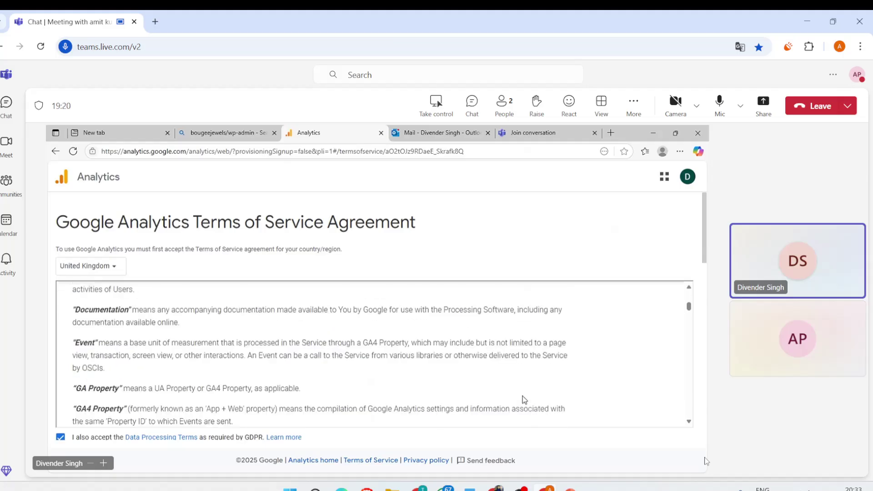
pyautogui.scroll(-8, 524, 400)
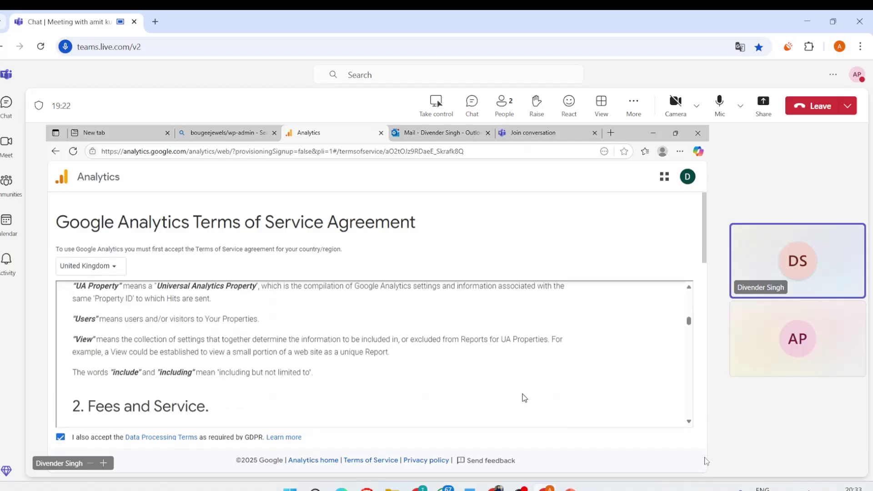
pyautogui.scroll(-10, 524, 398)
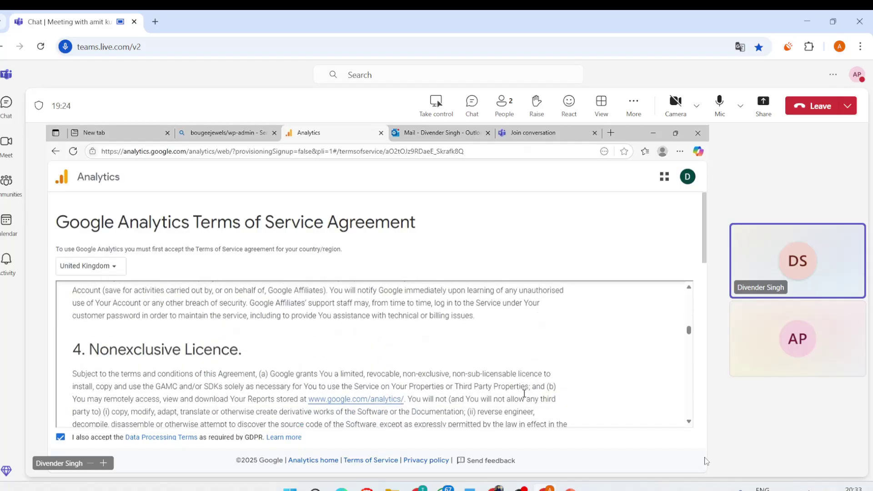
pyautogui.scroll(-15, 524, 393)
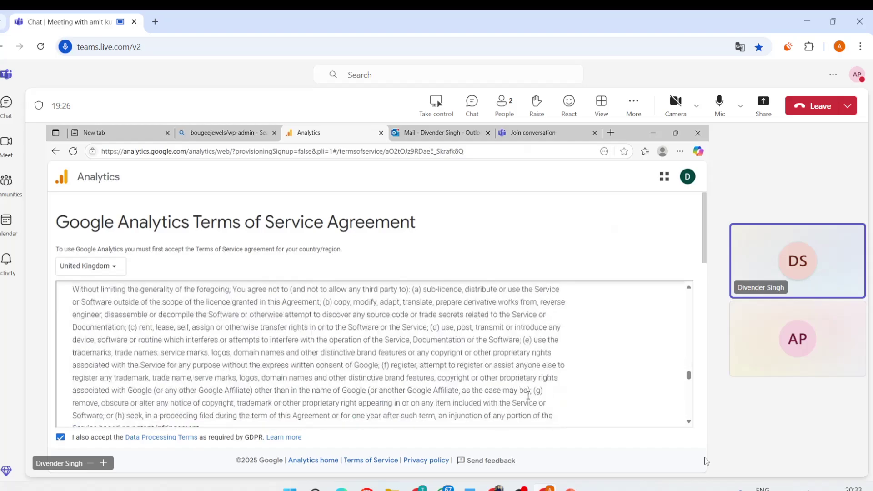
pyautogui.scroll(-15, 528, 396)
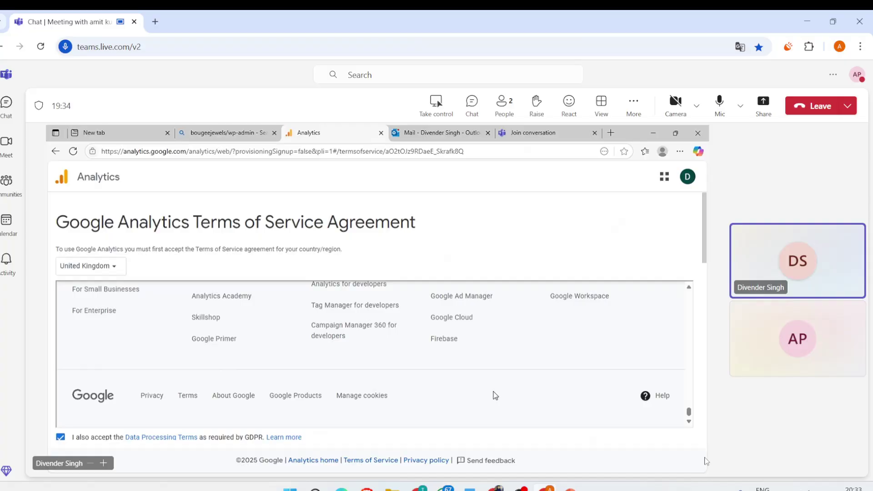
# Review and accept the Measurement Controller – Controller Data Protection Terms for data shared with Google, dismissing the WhatsApp notification.
pyautogui.scroll(-2, 495, 395)
pyautogui.scroll(-2, 494, 387)
pyautogui.scroll(-3, 502, 366)
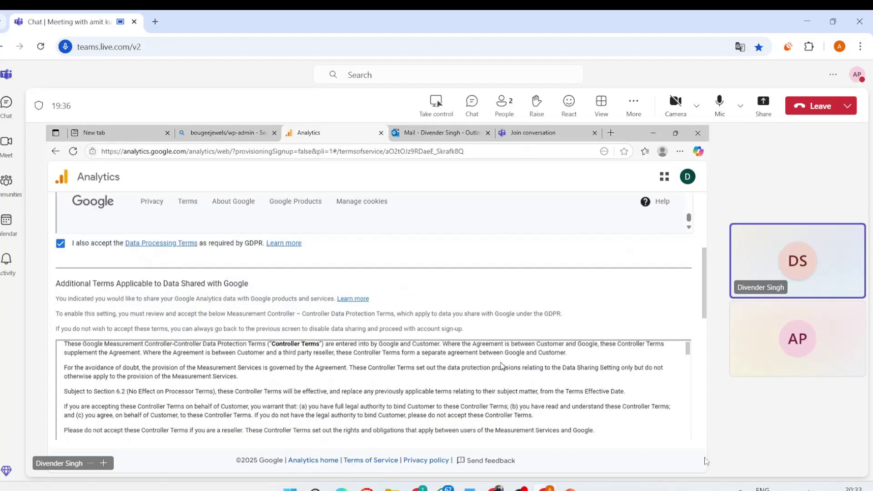
pyautogui.scroll(-5, 503, 366)
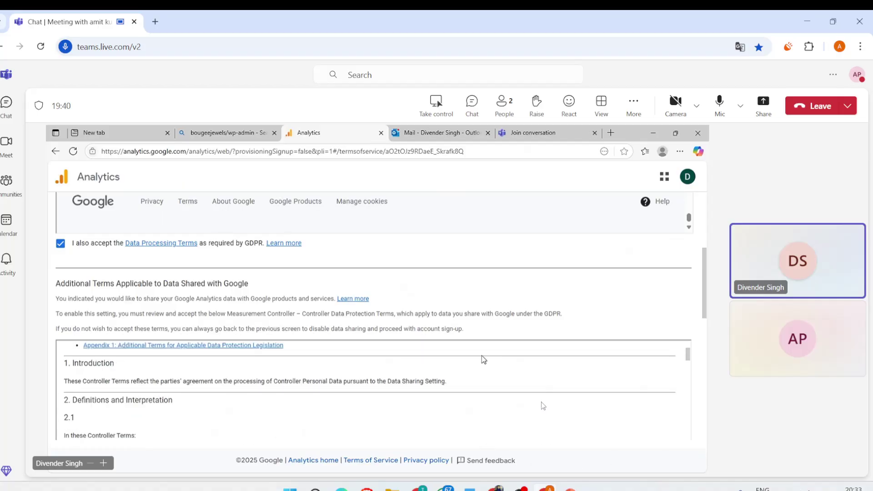
pyautogui.scroll(-5, 497, 417)
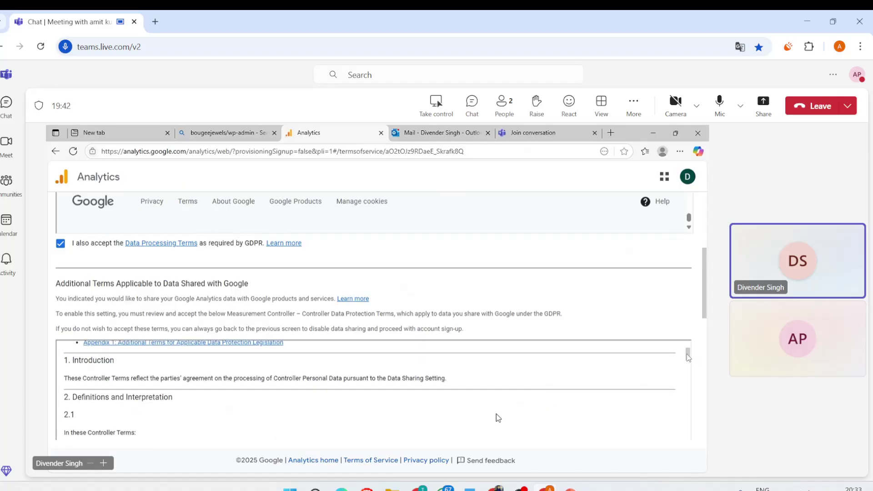
pyautogui.scroll(-10, 498, 413)
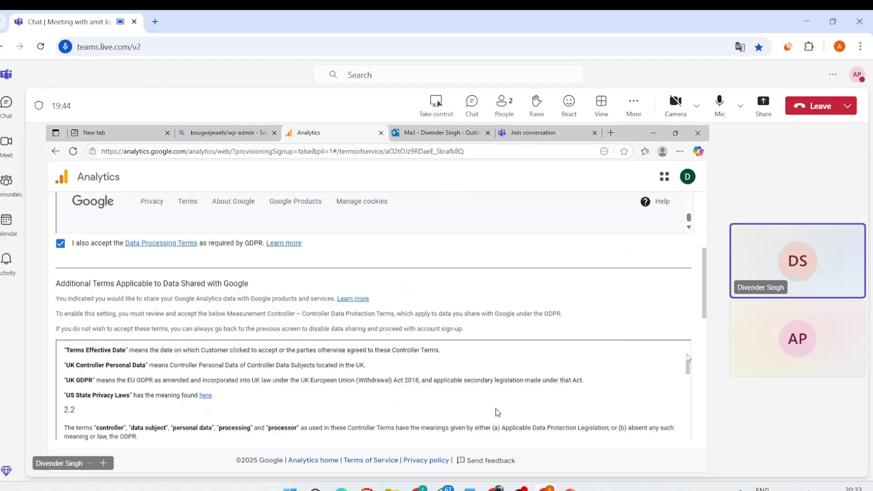
pyautogui.scroll(-15, 497, 412)
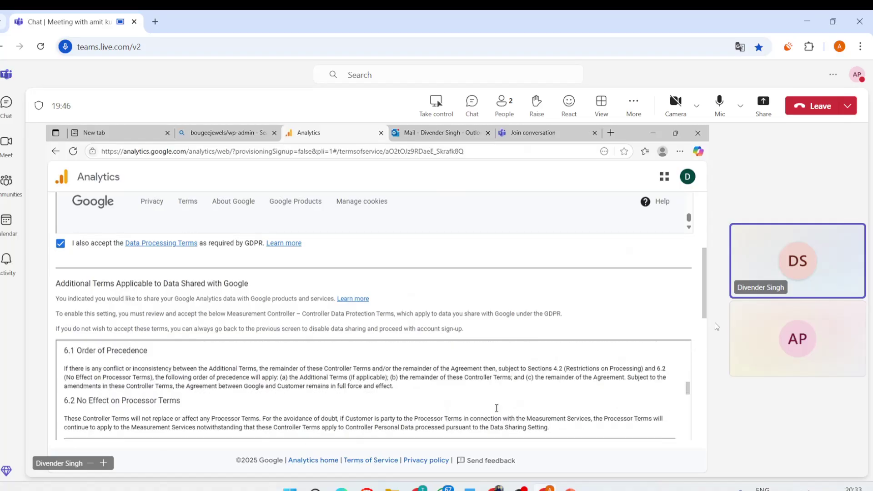
pyautogui.scroll(-15, 495, 399)
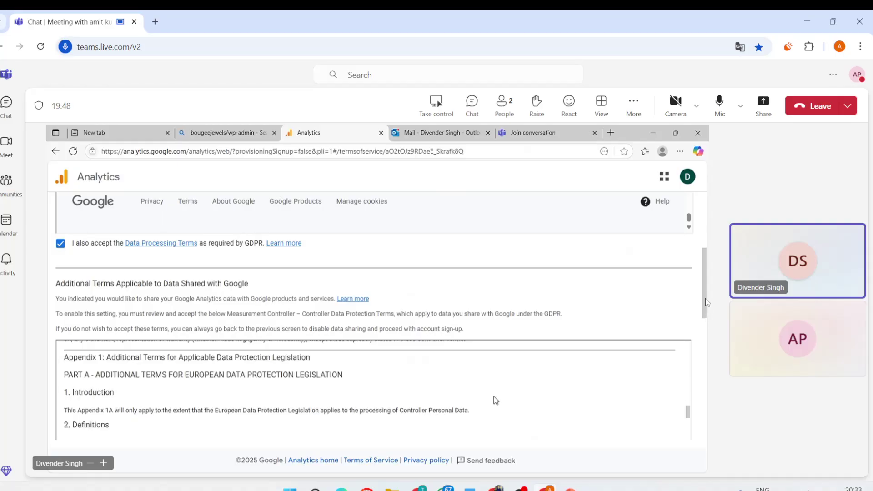
pyautogui.scroll(-10, 495, 400)
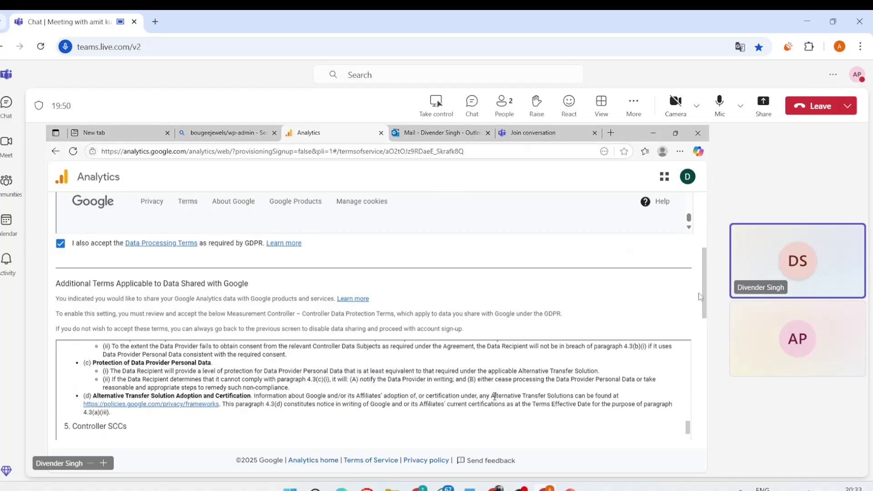
pyautogui.scroll(-10, 496, 400)
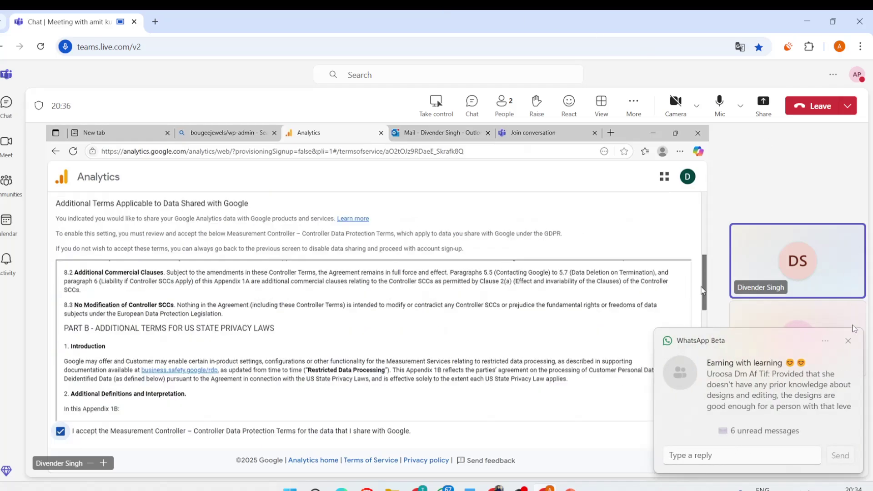
pyautogui.click(848, 342)
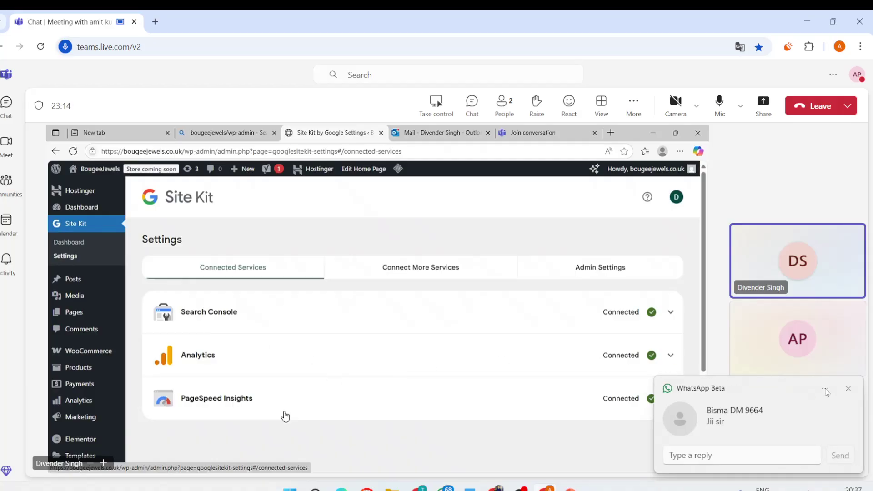
# Dismiss the WhatsApp notification and go to the Site Kit dashboard through the connected PageSpeed Insights service's details.
pyautogui.click(848, 388)
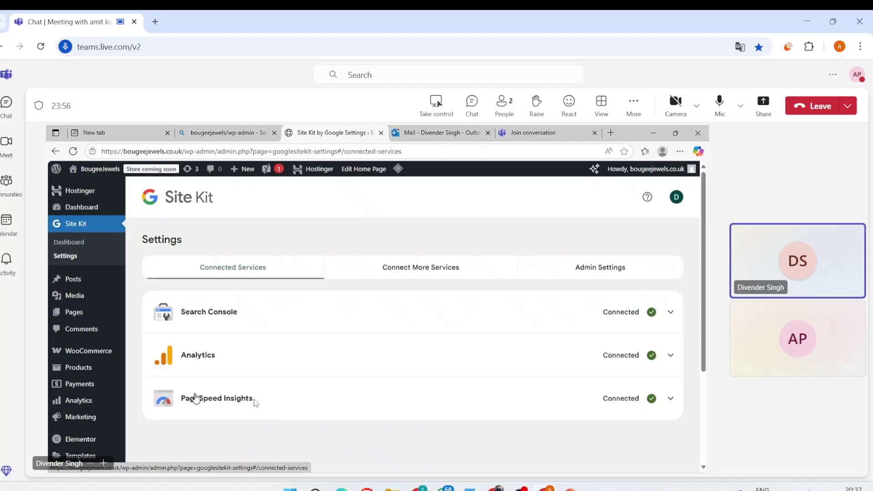
pyautogui.click(196, 402)
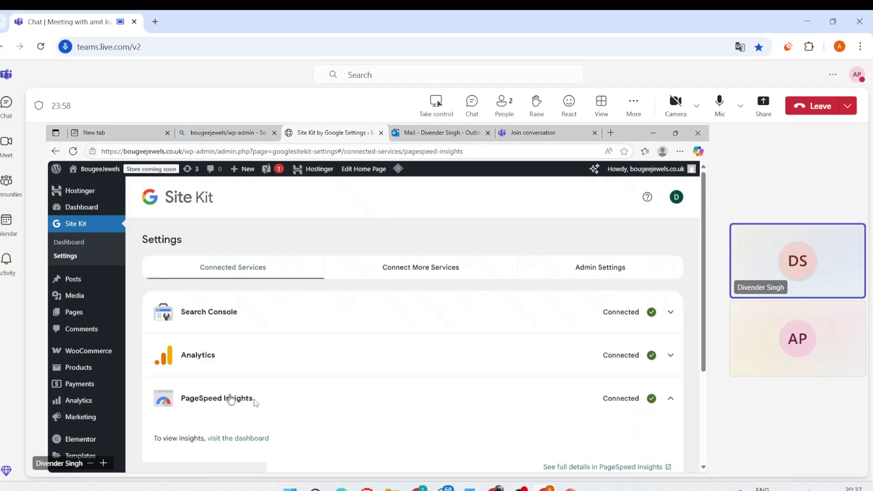
pyautogui.scroll(-1, 303, 422)
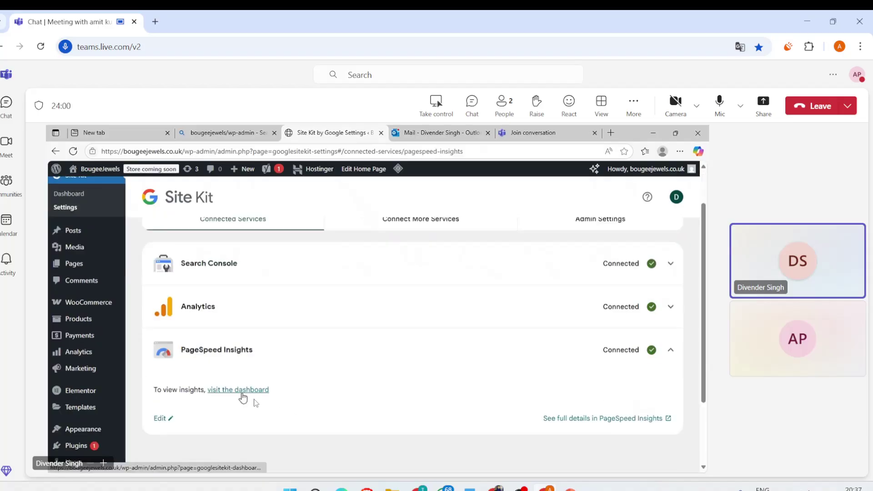
pyautogui.click(242, 397)
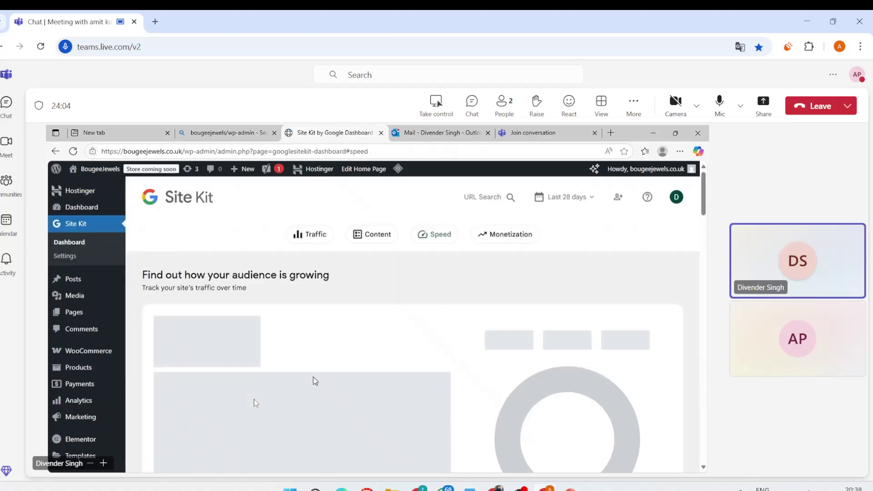
# Look over the traffic, content, speed and monetization sections of the BougeeJewels Site Kit dashboard.
pyautogui.scroll(-10, 396, 359)
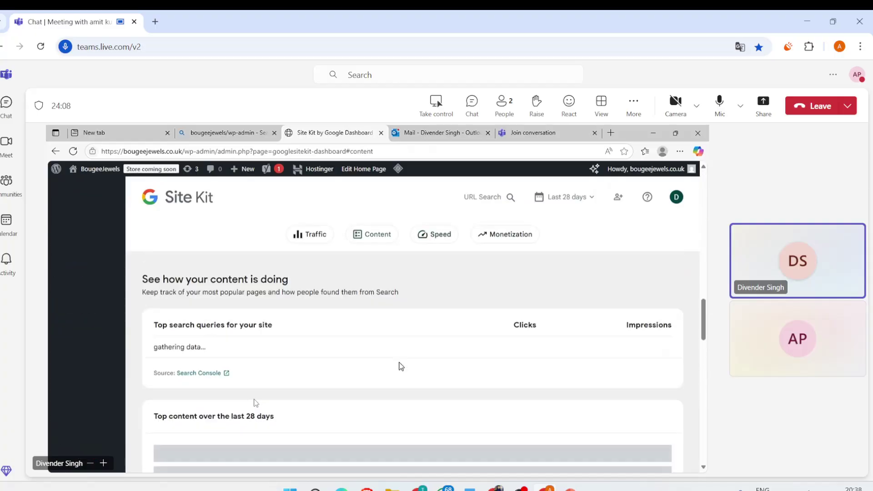
pyautogui.scroll(9, 399, 363)
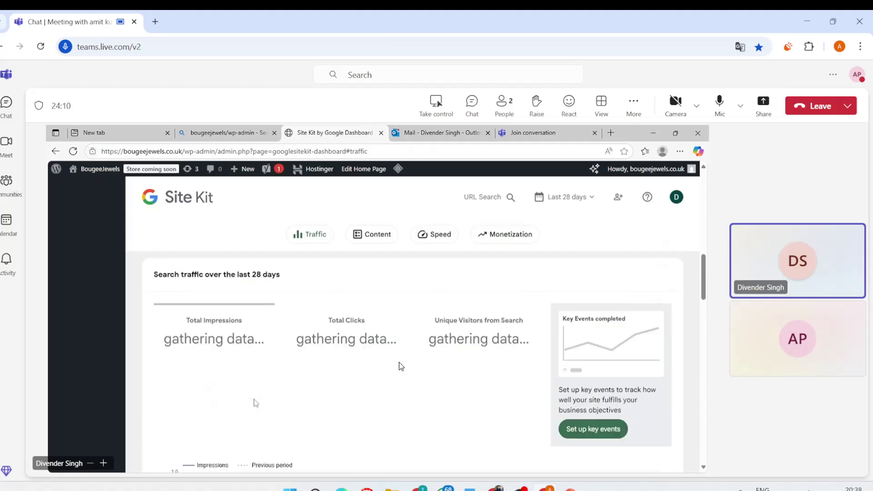
pyautogui.scroll(1, 400, 367)
pyautogui.scroll(3, 401, 366)
pyautogui.scroll(-10, 401, 366)
pyautogui.scroll(-15, 400, 366)
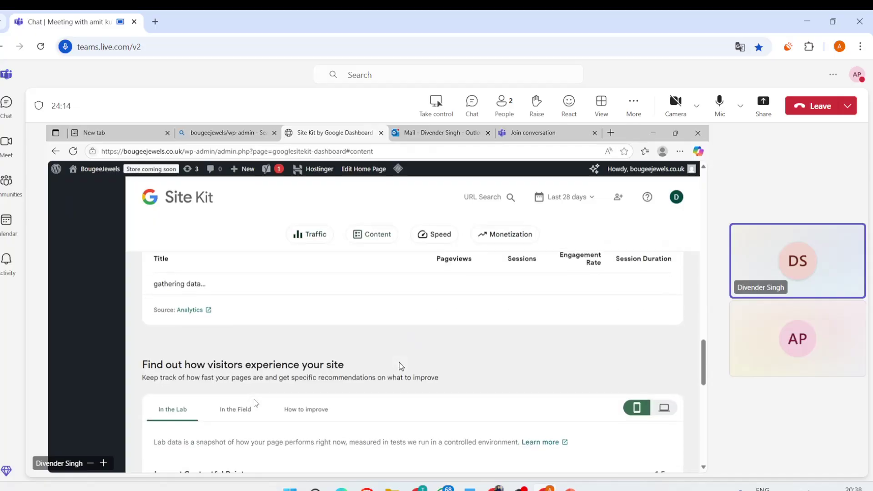
pyautogui.scroll(-4, 400, 367)
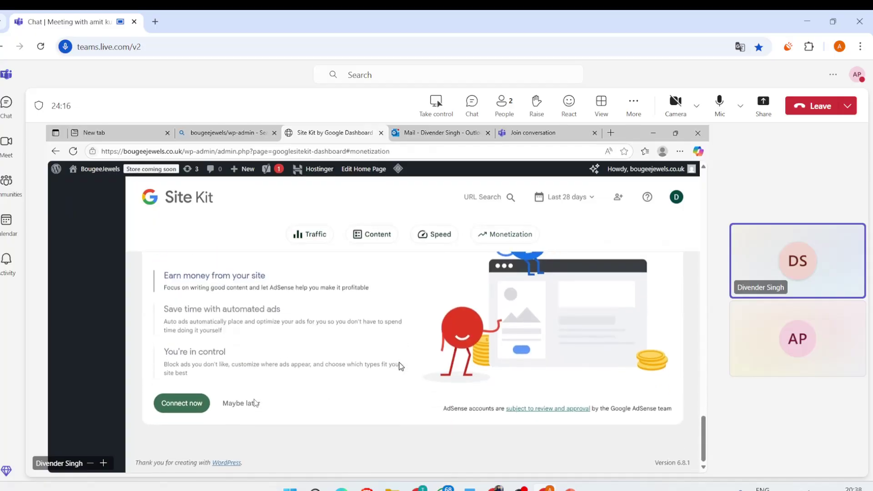
pyautogui.scroll(8, 400, 362)
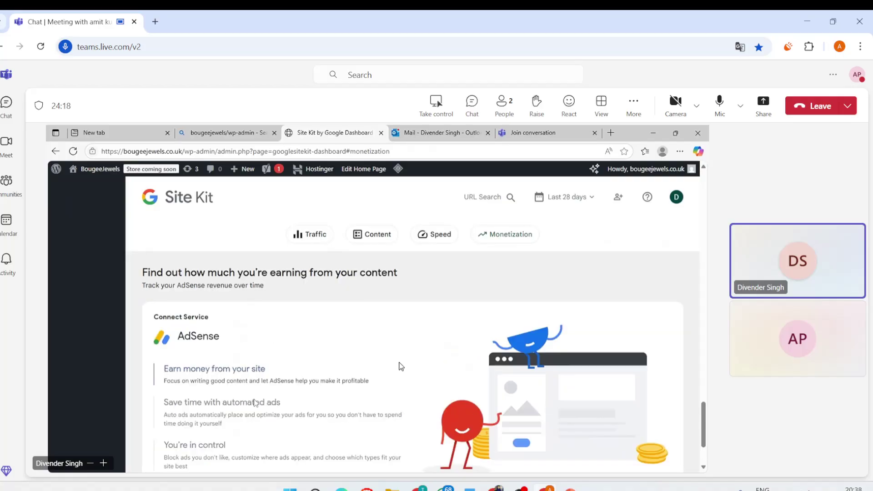
pyautogui.scroll(3, 400, 366)
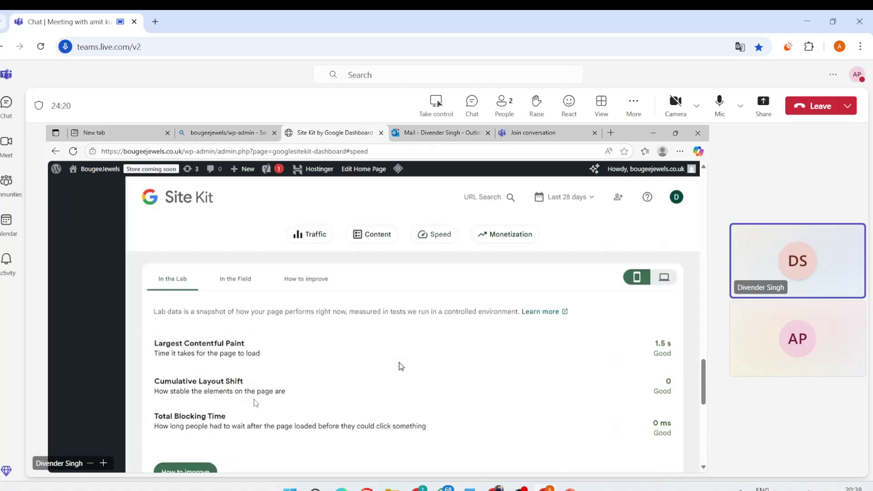
pyautogui.scroll(1, 401, 366)
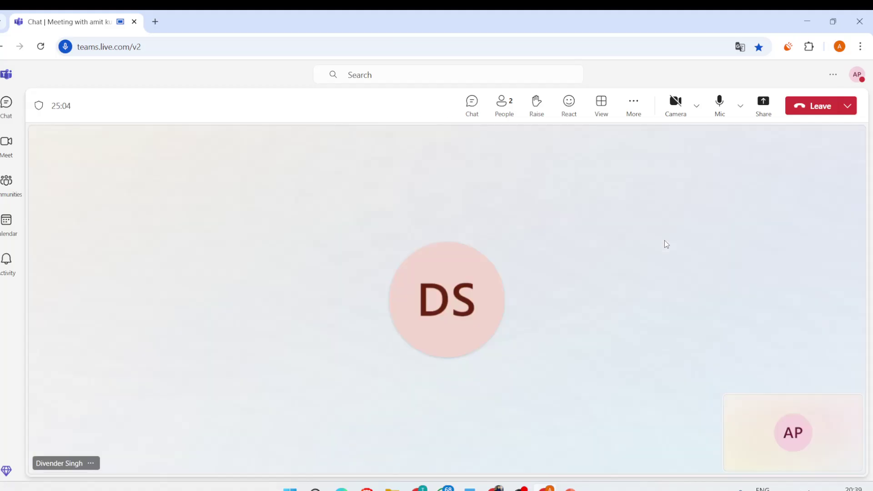
# Share the entire screen in the Teams meeting and dismiss the WhatsApp notification.
pyautogui.click(764, 104)
pyautogui.click(632, 182)
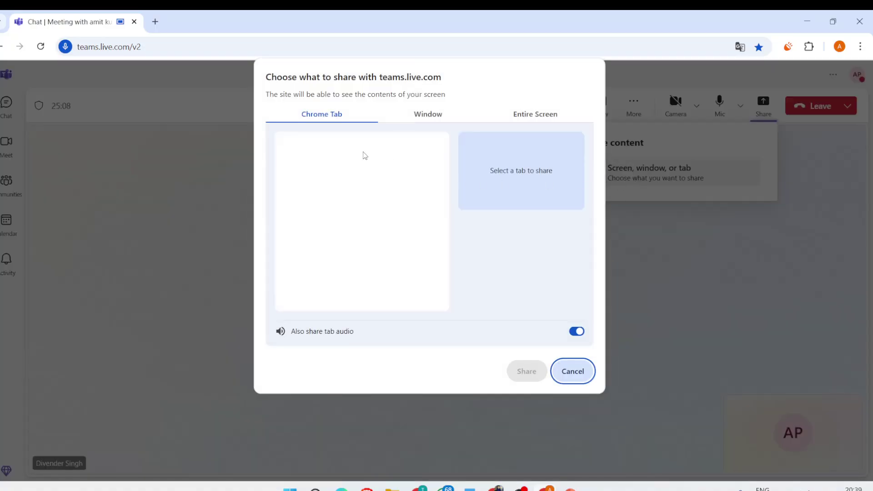
pyautogui.click(527, 111)
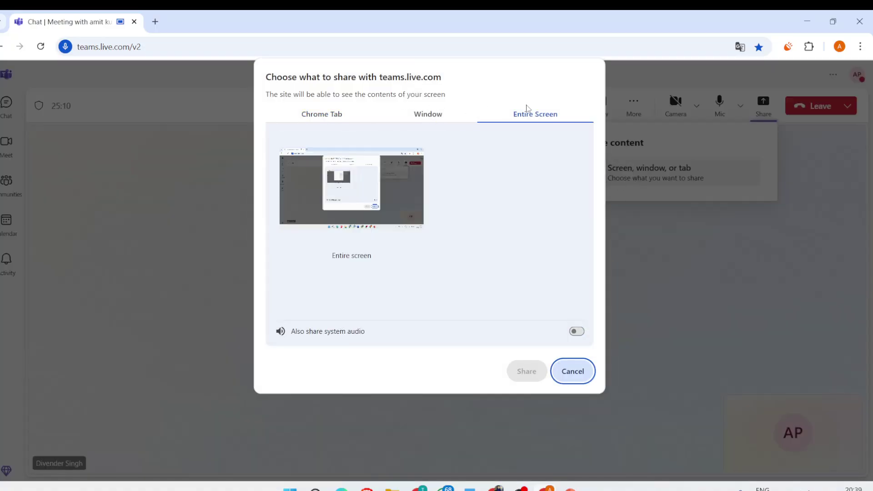
pyautogui.click(392, 174)
pyautogui.click(526, 371)
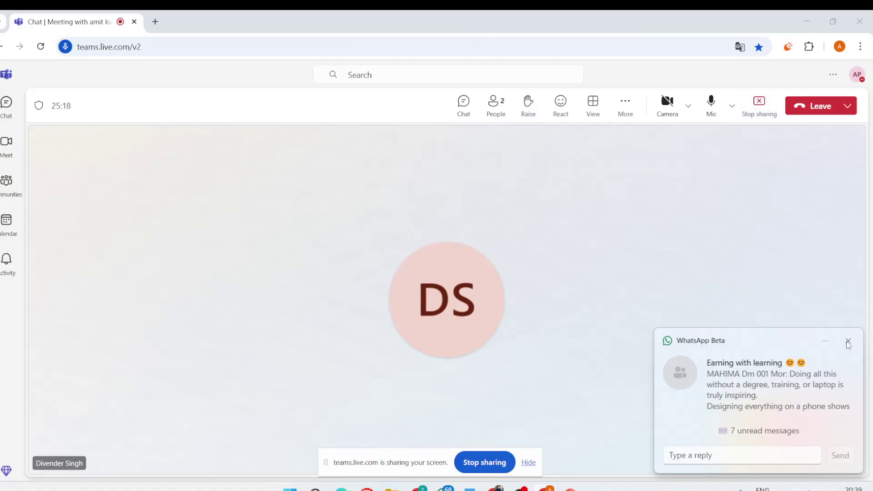
pyautogui.click(847, 342)
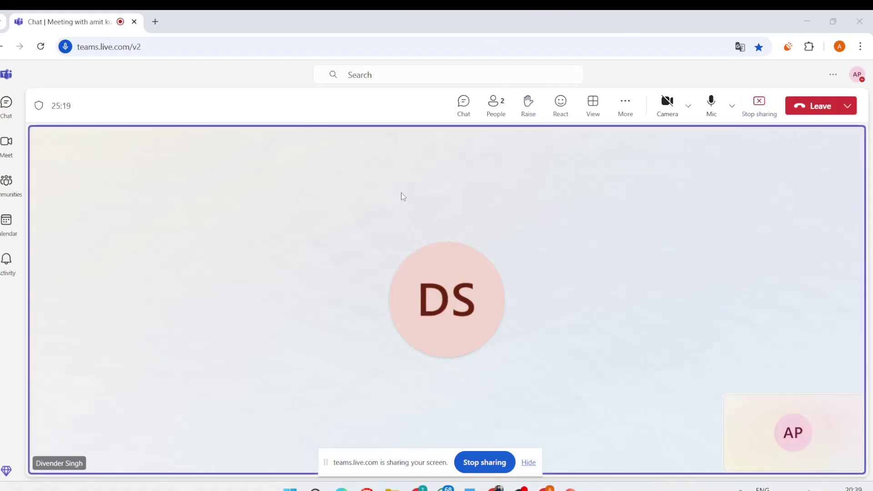
# Search Google for "pagespeed insights" in a new browser tab and open the PageSpeed Insights site at pagespeed.web.dev.
pyautogui.click(155, 22)
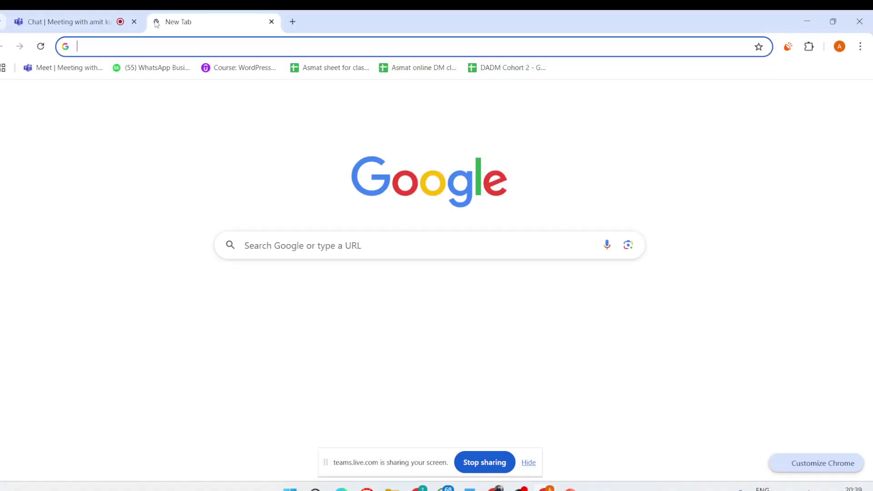
pyautogui.click(158, 46)
pyautogui.write('paf')
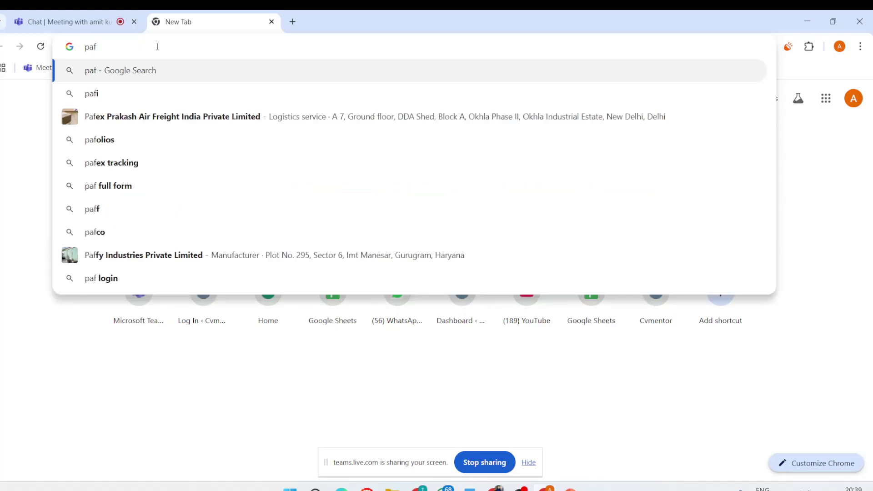
pyautogui.press('BackSpace')
pyautogui.write('ge')
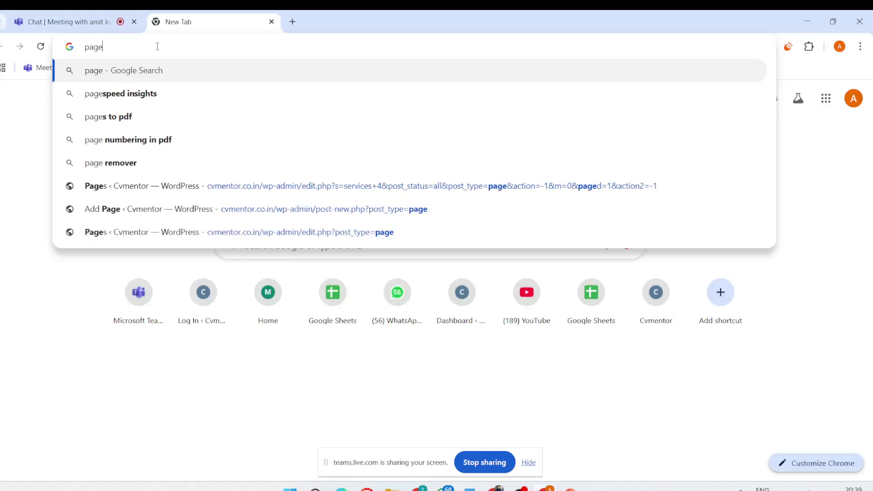
pyautogui.write('speed')
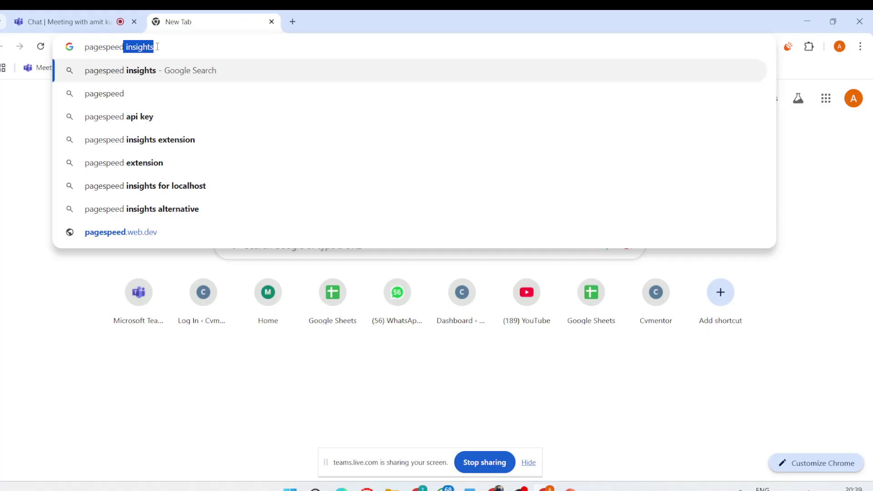
pyautogui.press('Return')
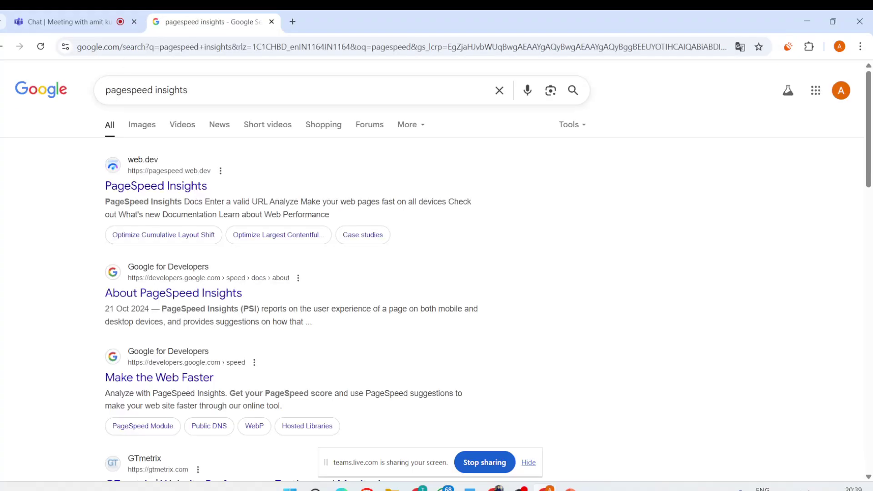
pyautogui.click(142, 192)
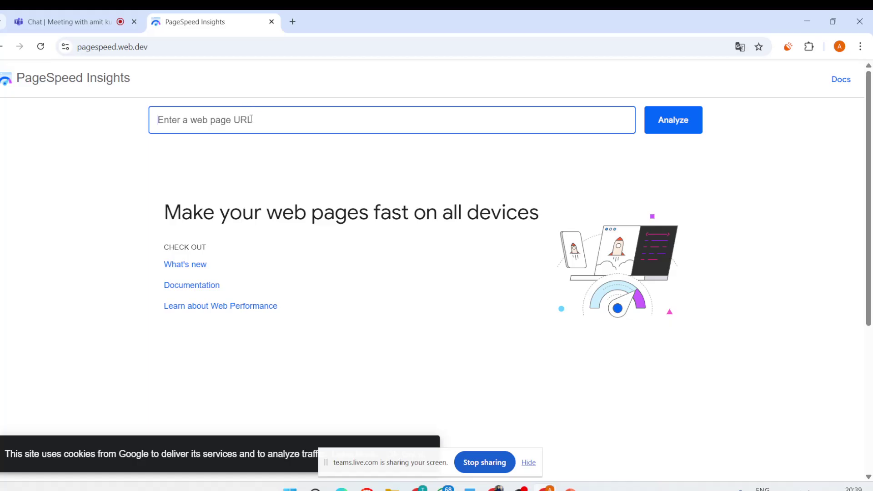
# Enter cvmentor.co.in/ as the address in a new browser tab, leaving out wp-admin, and copy it.
pyautogui.click(292, 21)
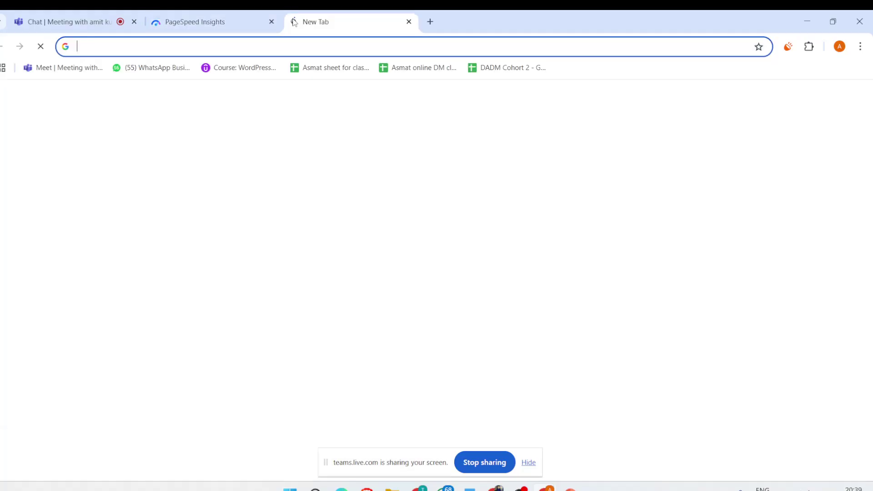
pyautogui.click(184, 50)
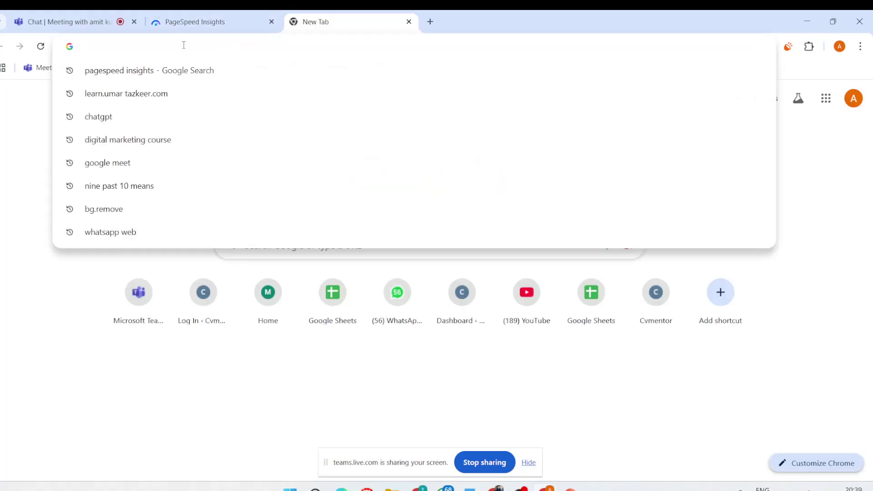
pyautogui.write('c')
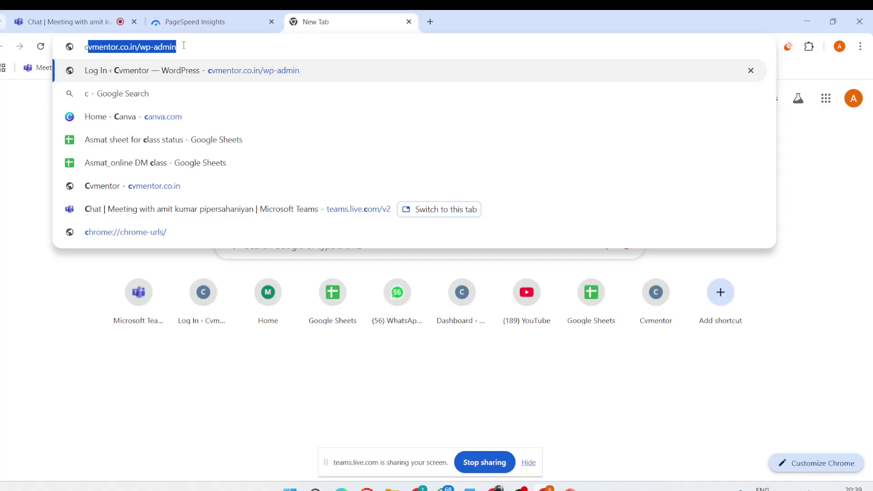
pyautogui.press('Right')
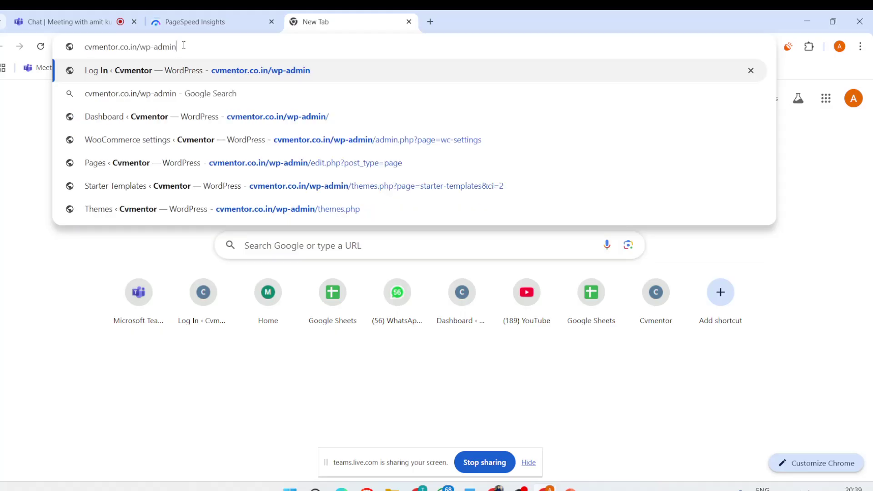
pyautogui.press('BackSpace')
pyautogui.press('BackSpace')
pyautogui.press('BackSpace')
pyautogui.press('BackSpace')
pyautogui.press('BackSpace')
pyautogui.press('BackSpace')
pyautogui.press('BackSpace')
pyautogui.press('BackSpace')
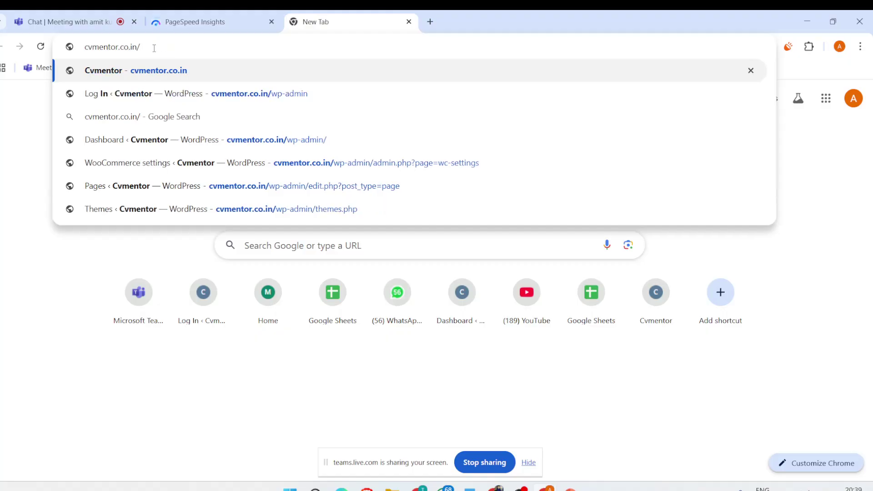
pyautogui.moveTo(155, 48); pyautogui.dragTo(84, 48)
pyautogui.hotkey('ctrl', 'c')
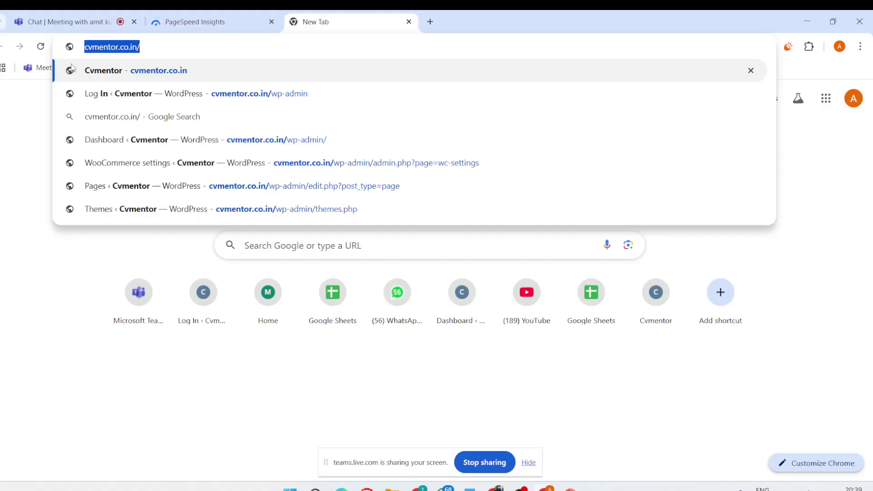
pyautogui.click(191, 22)
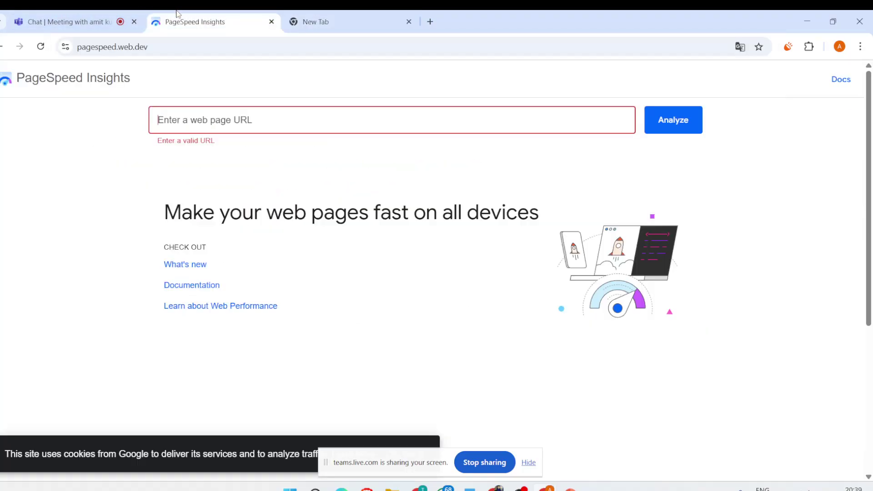
pyautogui.click(214, 116)
pyautogui.hotkey('ctrl', 'v')
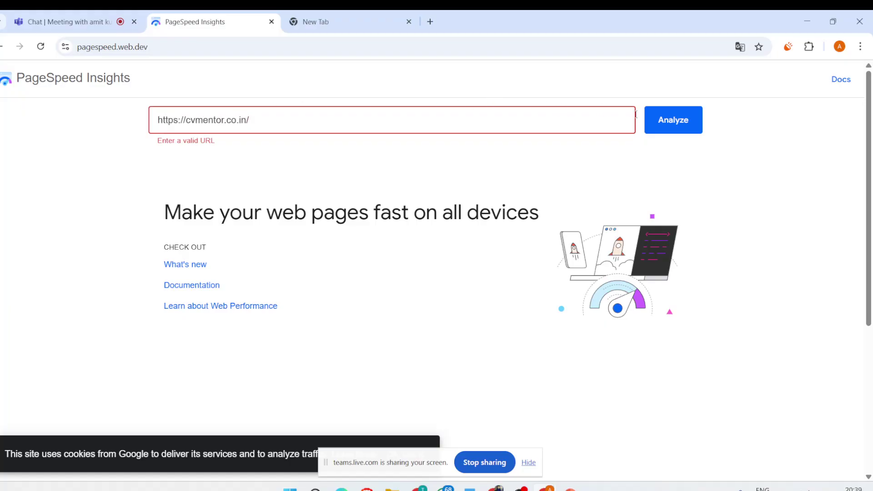
pyautogui.click(672, 129)
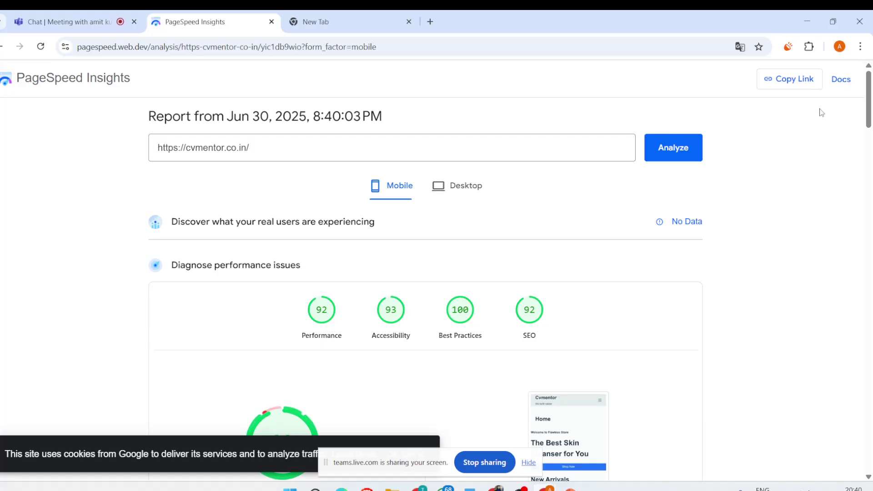
# Review the mobile scores and metrics in the PageSpeed report, and view the desktop results.
pyautogui.moveTo(870, 104)
pyautogui.mouseDown()
pyautogui.moveTo(870, 143)
pyautogui.moveTo(870, 104)
pyautogui.moveTo(871, 117)
pyautogui.mouseUp()
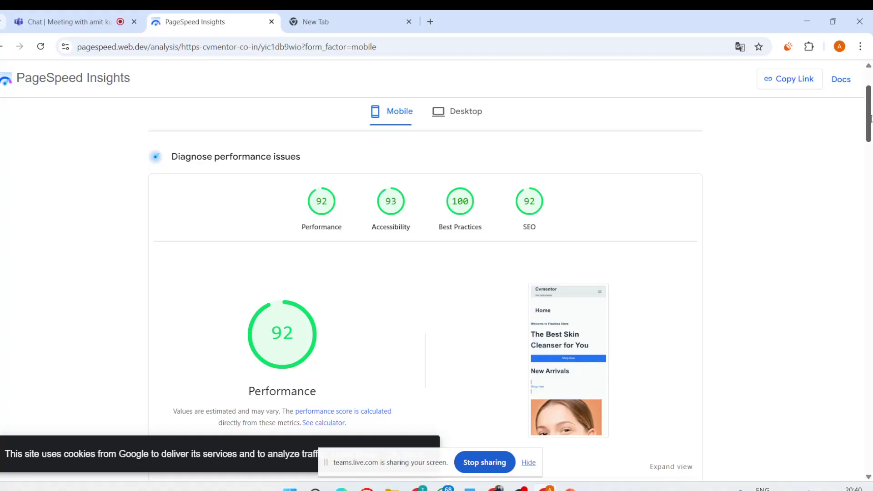
pyautogui.moveTo(870, 119); pyautogui.dragTo(870, 155)
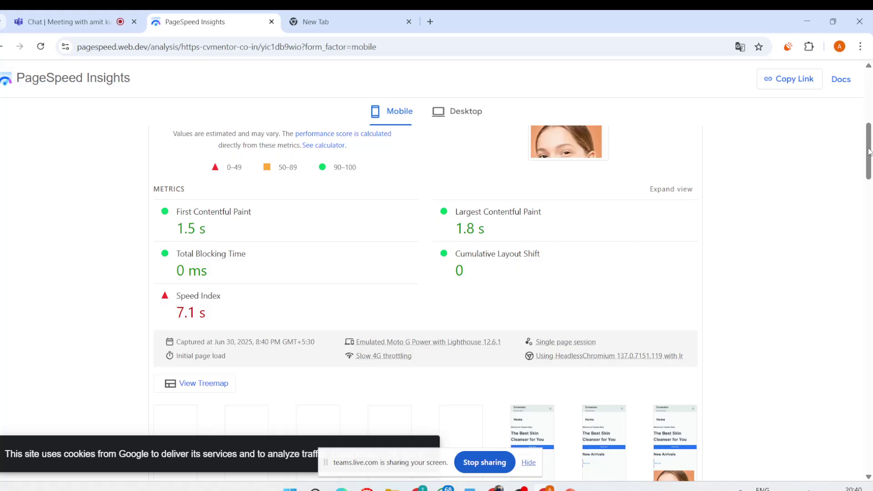
pyautogui.moveTo(868, 151); pyautogui.dragTo(869, 72)
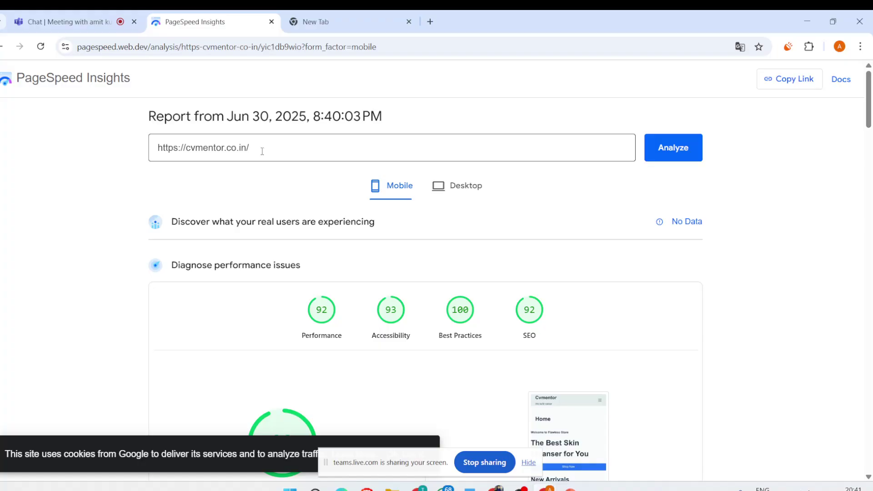
pyautogui.click(453, 185)
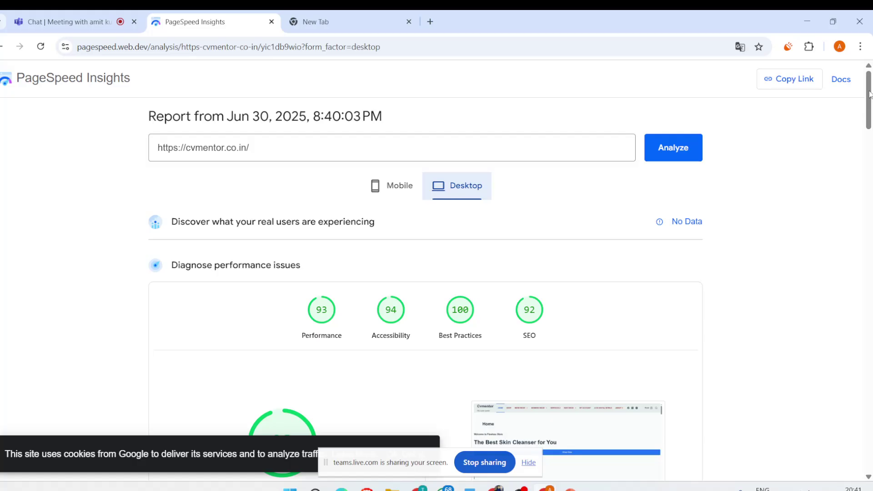
pyautogui.moveTo(869, 96)
pyautogui.mouseDown()
pyautogui.moveTo(871, 212)
pyautogui.moveTo(870, 84)
pyautogui.moveTo(871, 131)
pyautogui.moveTo(870, 93)
pyautogui.mouseUp()
# Switch to the PowerPoint presentation and browse back through its slides to "Everything Digital has a front-end and back-end".
pyautogui.click(569, 489)
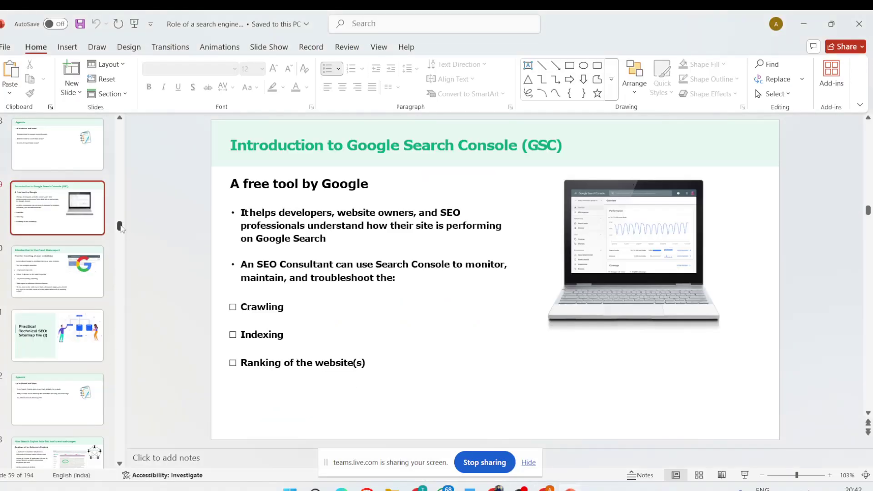
pyautogui.scroll(-3, 124, 230)
pyautogui.moveTo(124, 233); pyautogui.dragTo(142, 272)
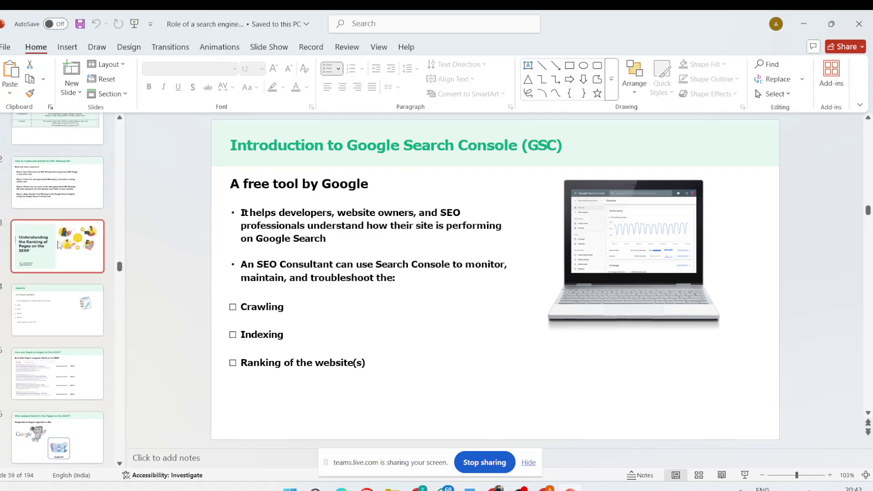
pyautogui.click(120, 118)
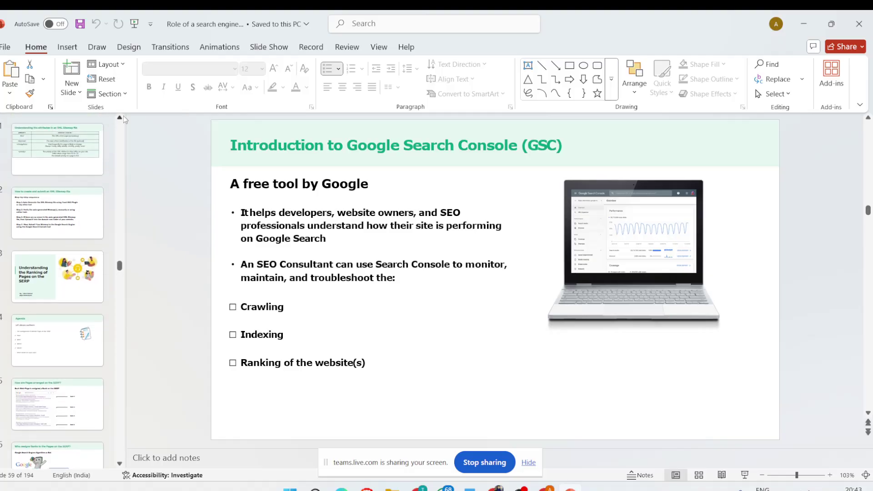
pyautogui.moveTo(123, 116); pyautogui.dragTo(123, 115)
pyautogui.click(74, 154)
pyautogui.press('Up')
pyautogui.press('Up')
pyautogui.press('Up')
pyautogui.press('Up')
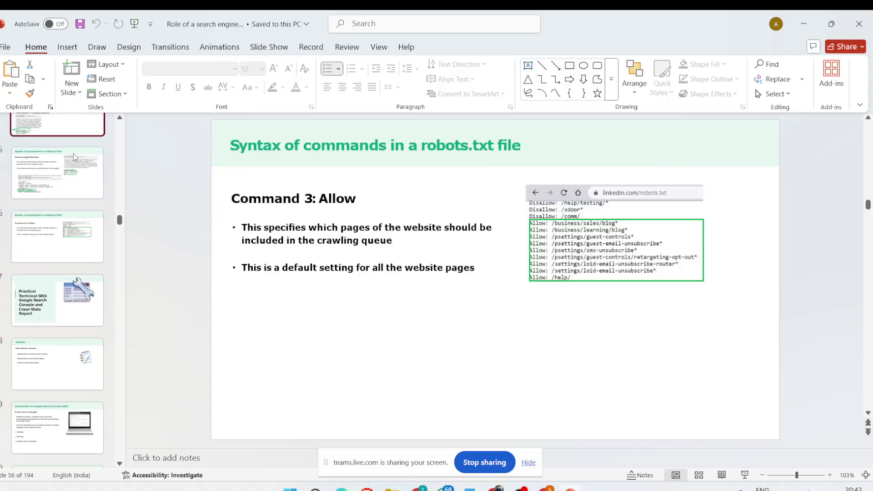
pyautogui.press('Up')
pyautogui.press('Up')
pyautogui.press('Up')
pyautogui.press('Up')
pyautogui.press('Up')
pyautogui.press('Up')
pyautogui.press('Up')
pyautogui.press('Up')
pyautogui.press('Up')
pyautogui.press('Up')
pyautogui.press('Up')
pyautogui.press('Up')
pyautogui.press('Up')
pyautogui.press('Up')
pyautogui.press('Up')
pyautogui.press('Up')
pyautogui.press('Up')
pyautogui.press('Up')
pyautogui.press('Up')
pyautogui.press('Up')
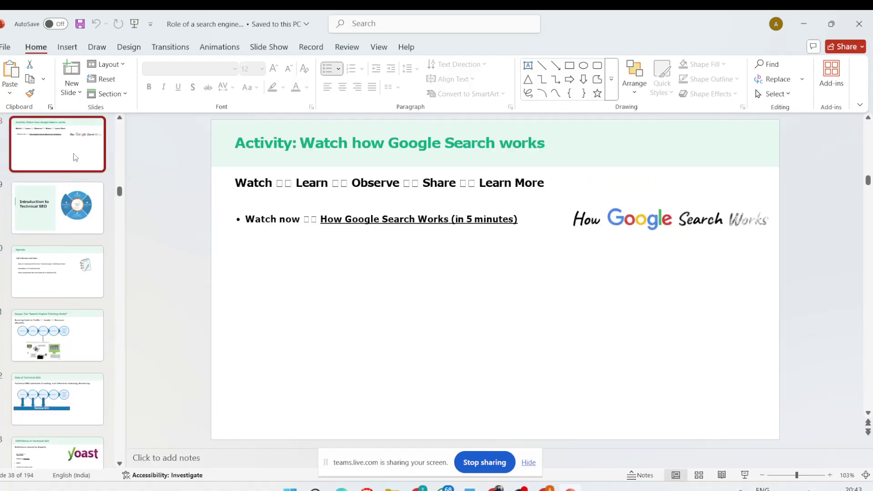
pyautogui.press('Up')
pyautogui.press('Up')
pyautogui.press('Up')
pyautogui.press('Up')
pyautogui.press('Up')
pyautogui.press('Up')
pyautogui.press('Up')
pyautogui.press('Up')
pyautogui.press('Up')
pyautogui.press('Up')
pyautogui.press('Up')
pyautogui.press('Up')
pyautogui.press('Up')
pyautogui.press('Up')
pyautogui.press('Up')
pyautogui.press('Up')
pyautogui.press('Up')
pyautogui.press('Up')
pyautogui.press('Up')
pyautogui.press('Up')
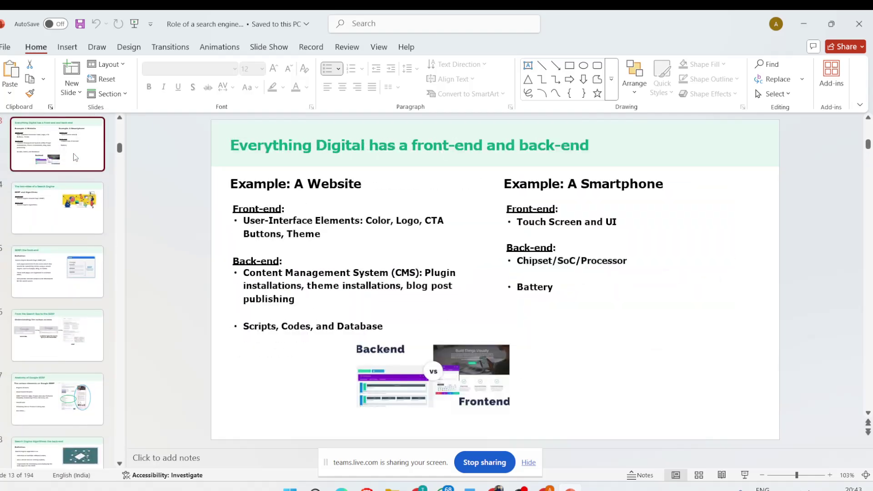
# Go forward to the Technical SEO Checklist slides and review the Core Web Vitals and HTTPS & Security points.
pyautogui.press('Down')
pyautogui.press('Down')
pyautogui.press('Down')
pyautogui.press('Down')
pyautogui.press('Down')
pyautogui.press('Down')
pyautogui.press('Down')
pyautogui.press('Down')
pyautogui.press('Down')
pyautogui.press('Down')
pyautogui.press('Down')
pyautogui.press('Down')
pyautogui.press('Down')
pyautogui.press('Down')
pyautogui.press('Down')
pyautogui.press('Down')
pyautogui.press('Down')
pyautogui.press('Down')
pyautogui.press('Down')
pyautogui.press('Down')
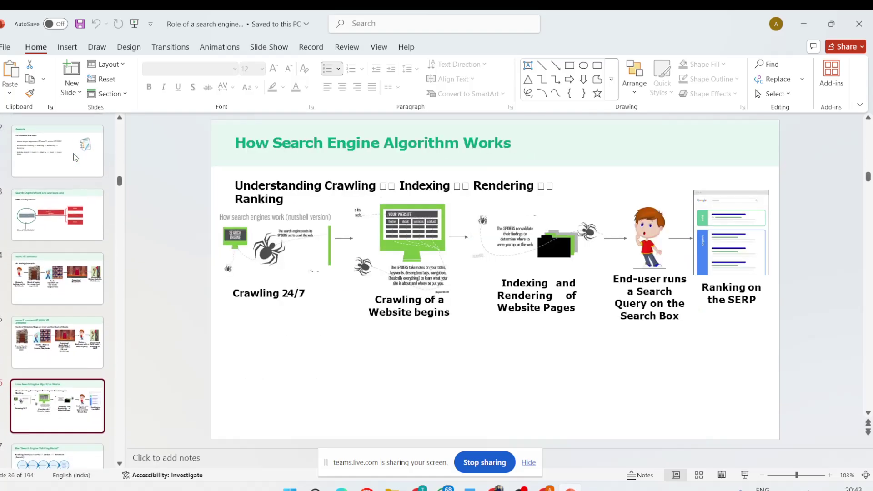
pyautogui.press('Down')
pyautogui.press('Down')
pyautogui.press('Down')
pyautogui.press('Down')
pyautogui.press('Down')
pyautogui.press('Down')
pyautogui.press('Down')
pyautogui.press('Down')
pyautogui.press('Down')
pyautogui.press('Down')
pyautogui.press('Down')
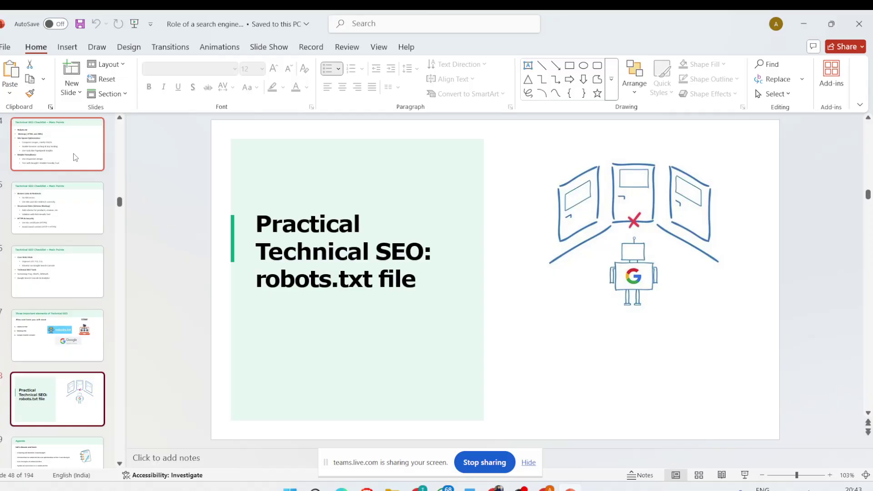
pyautogui.press('Up')
pyautogui.press('Up')
pyautogui.press('Up')
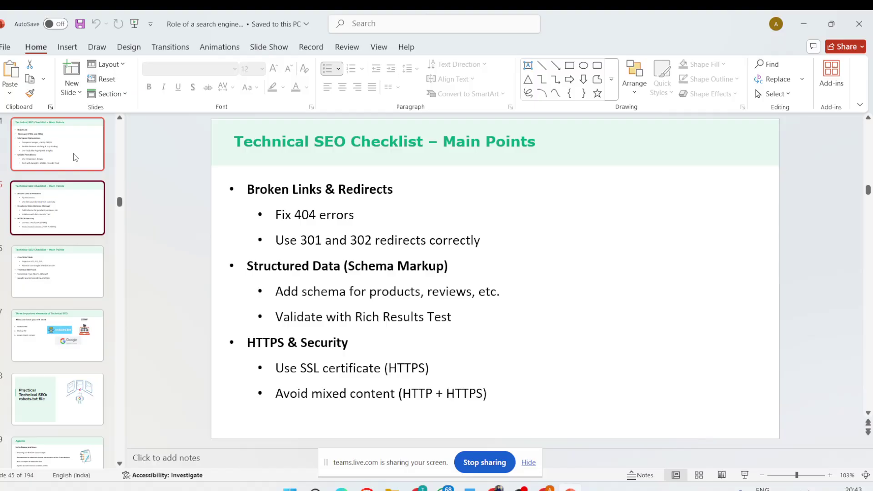
pyautogui.press('Down')
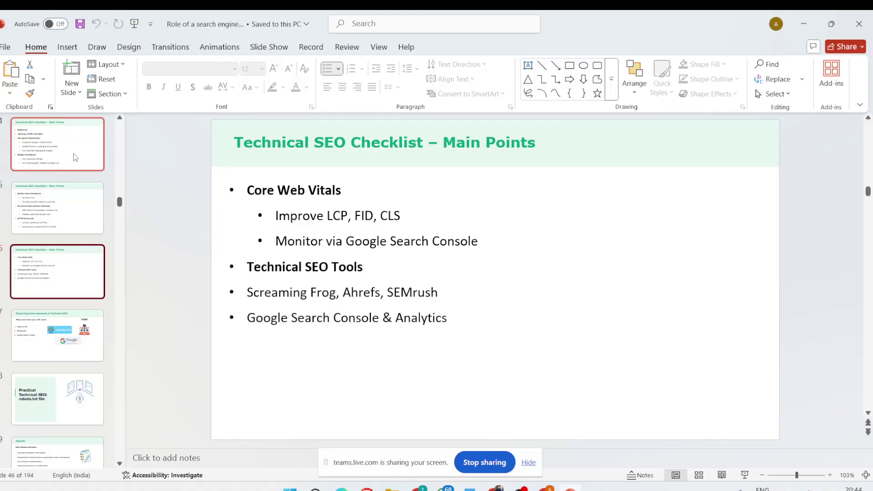
pyautogui.press('Up')
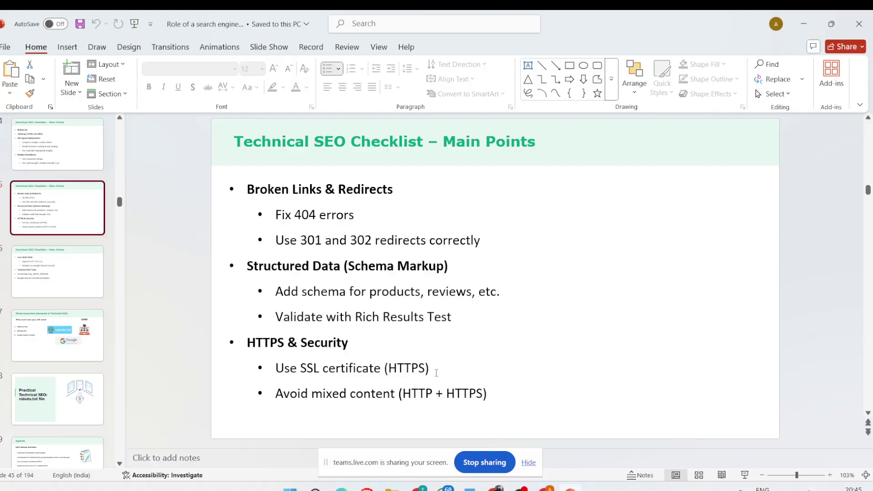
# Switch to the Chrome window with the Site Kit setup and open cvmentor.co.in/wp-admin/ in a new tab.
pyautogui.click(496, 487)
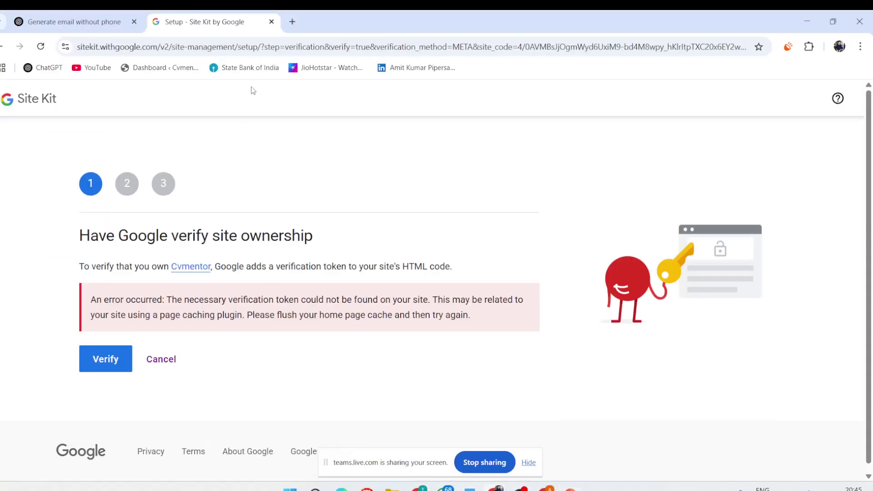
pyautogui.click(292, 22)
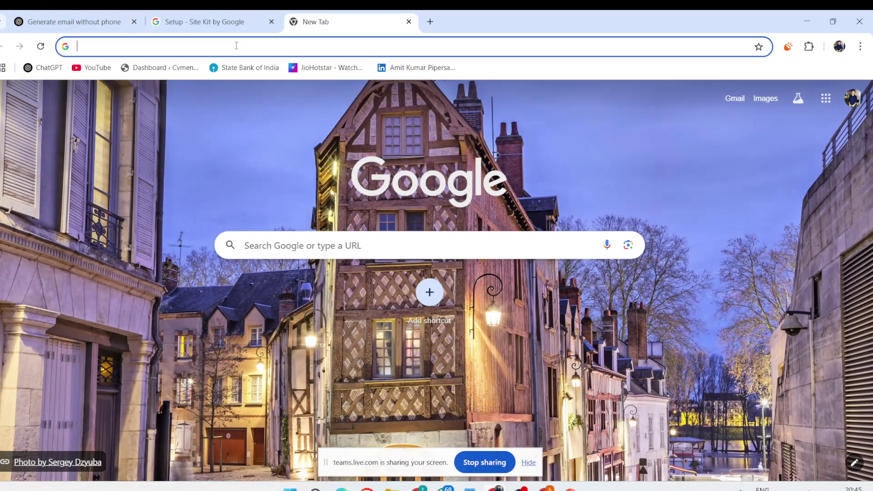
pyautogui.click(236, 45)
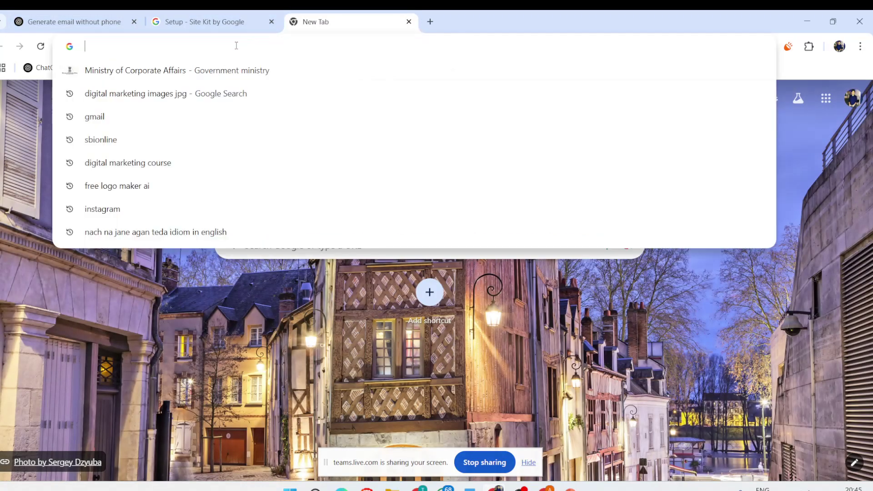
pyautogui.write('c')
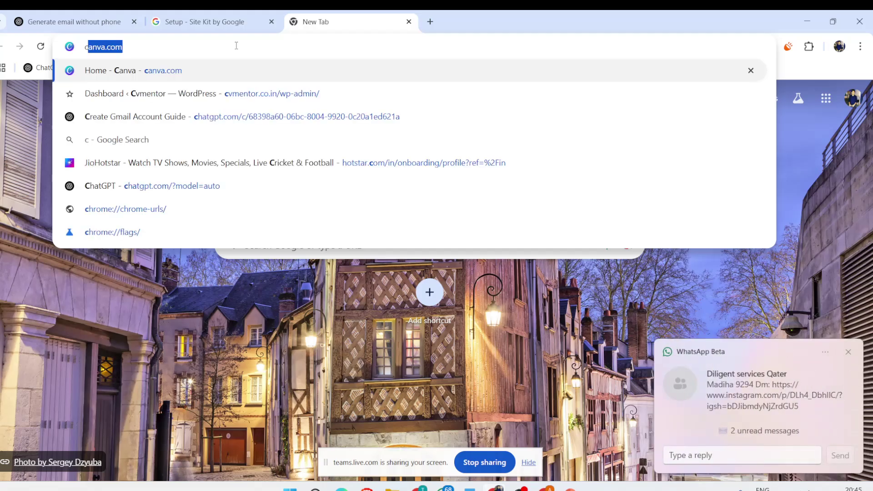
pyautogui.write('vmentor')
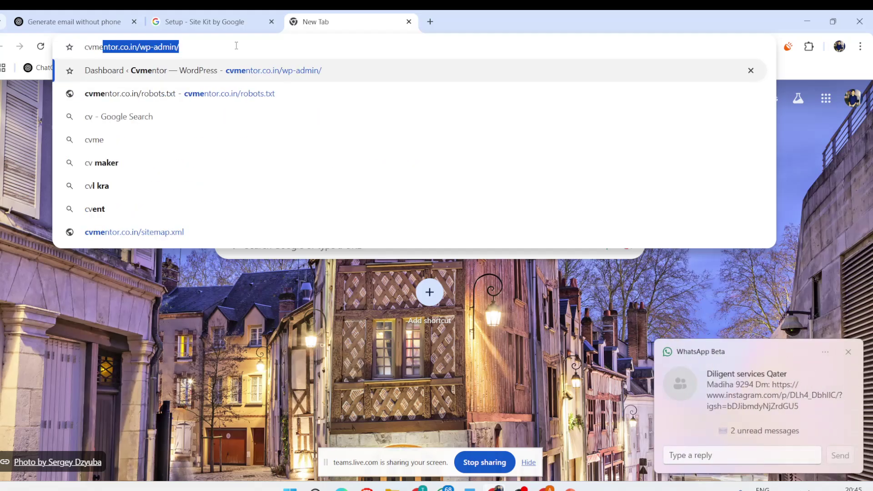
pyautogui.press('Return')
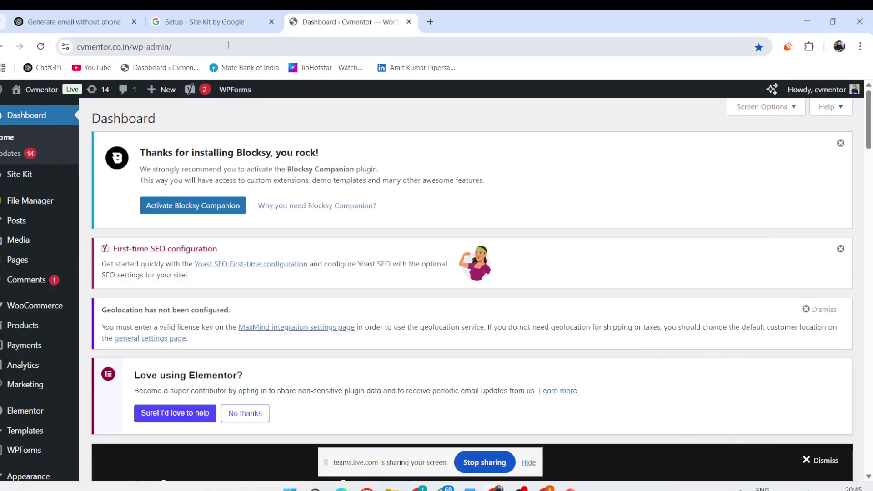
pyautogui.click(228, 44)
pyautogui.click(228, 44)
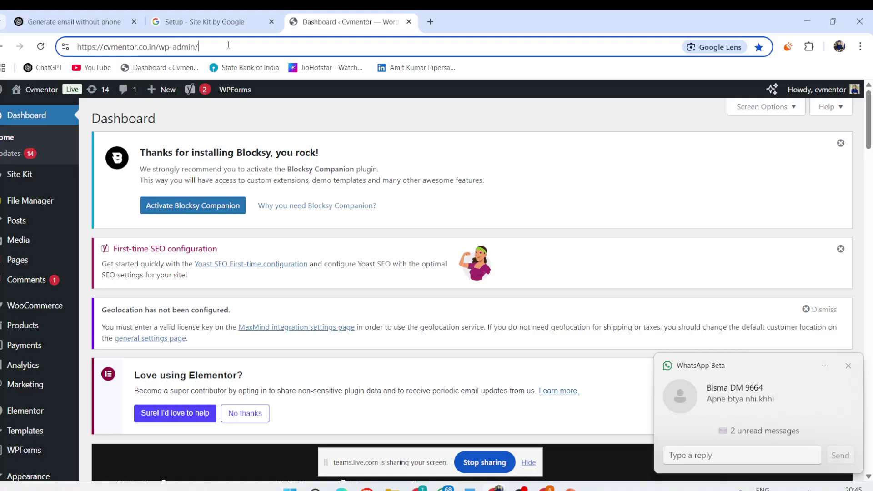
pyautogui.press('BackSpace')
pyautogui.press('BackSpace')
pyautogui.press('BackSpace')
pyautogui.press('BackSpace')
pyautogui.press('BackSpace')
pyautogui.press('BackSpace')
pyautogui.press('BackSpace')
pyautogui.press('BackSpace')
pyautogui.press('BackSpace')
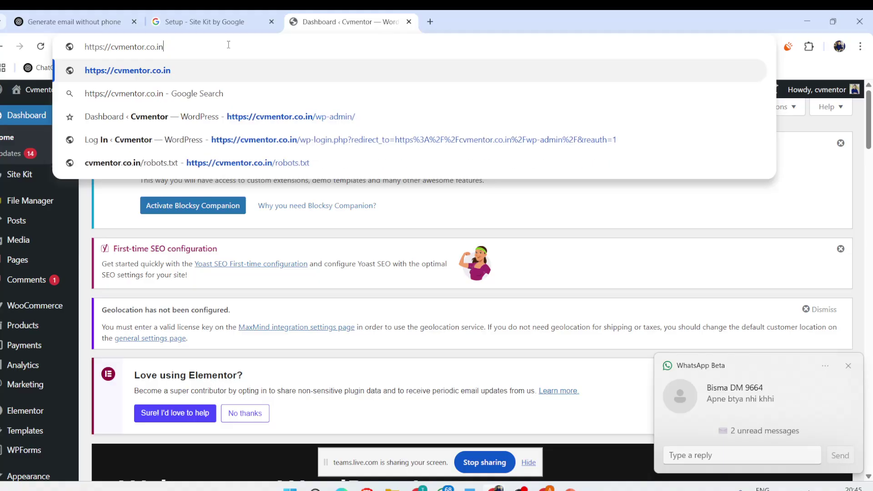
pyautogui.press('Return')
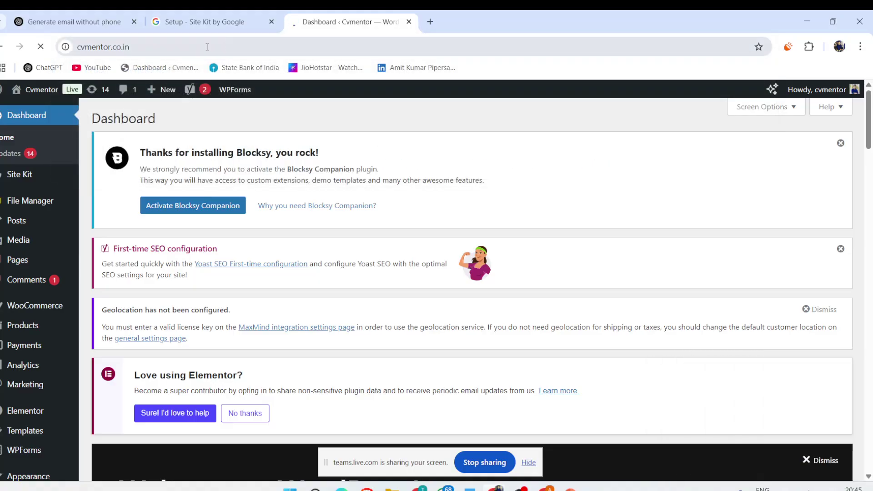
# Show the home page's full address and highlight its https prefix.
pyautogui.click(79, 48)
pyautogui.doubleClick(78, 48)
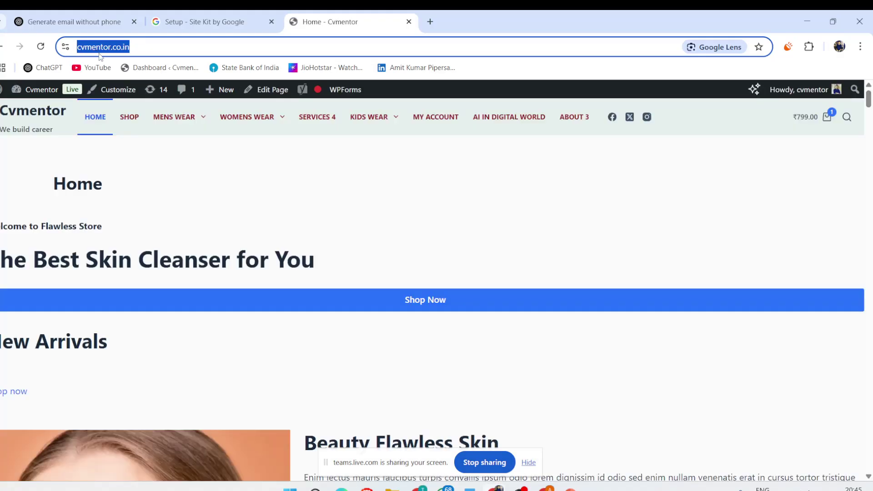
pyautogui.doubleClick(76, 50)
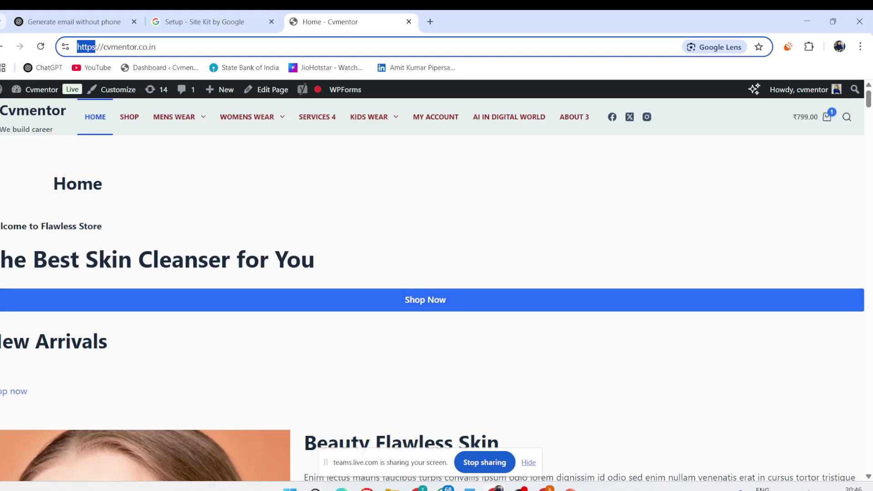
# Switch to the PowerPoint presentation and review the HTTPS & Security and Core Web Vitals points on the Technical SEO Checklist slides.
pyautogui.moveTo(571, 487)
pyautogui.click(569, 464)
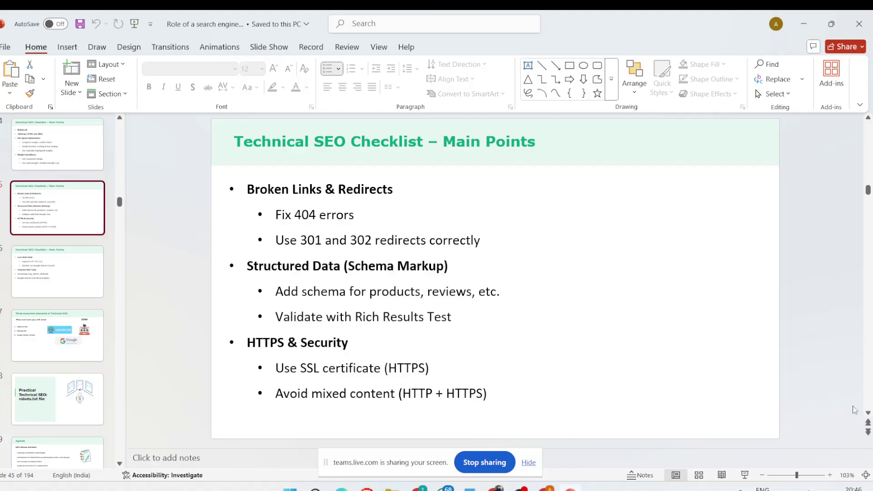
pyautogui.click(868, 414)
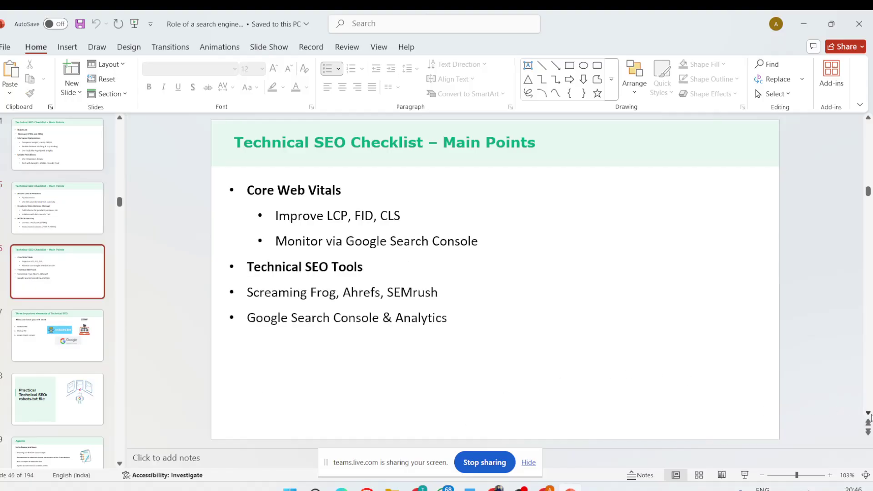
pyautogui.click(868, 118)
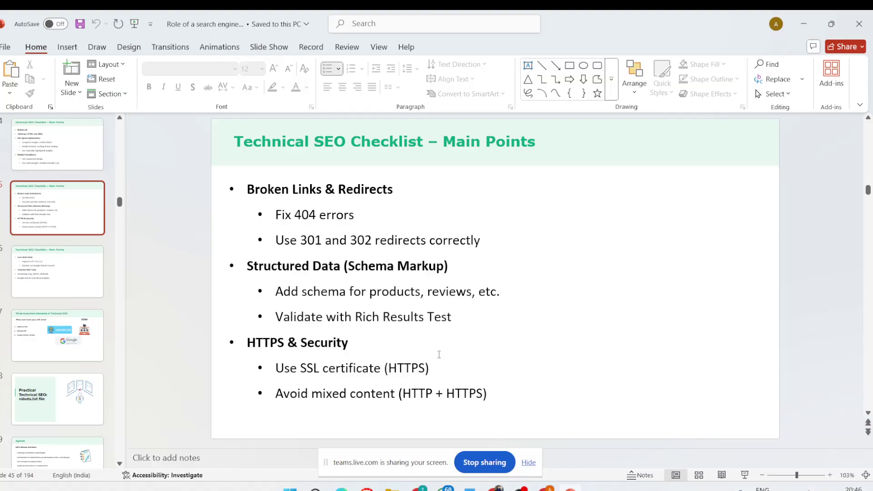
pyautogui.scroll(-1, 439, 355)
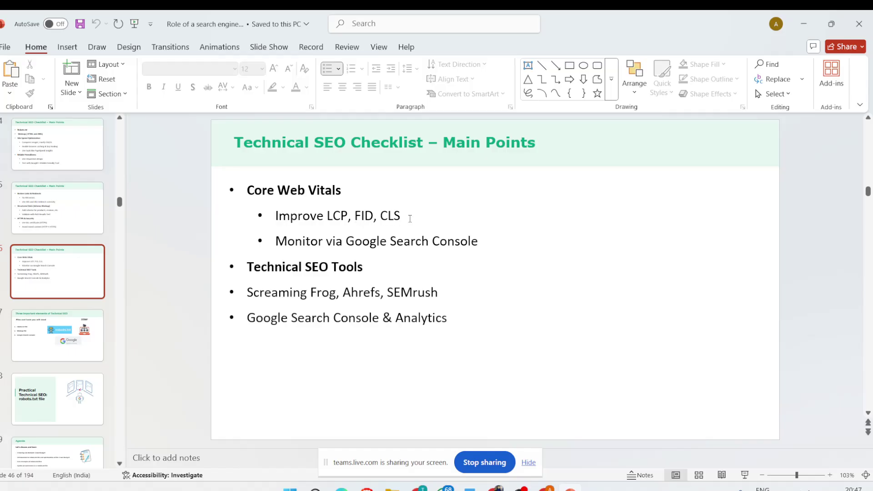
pyautogui.moveTo(570, 488)
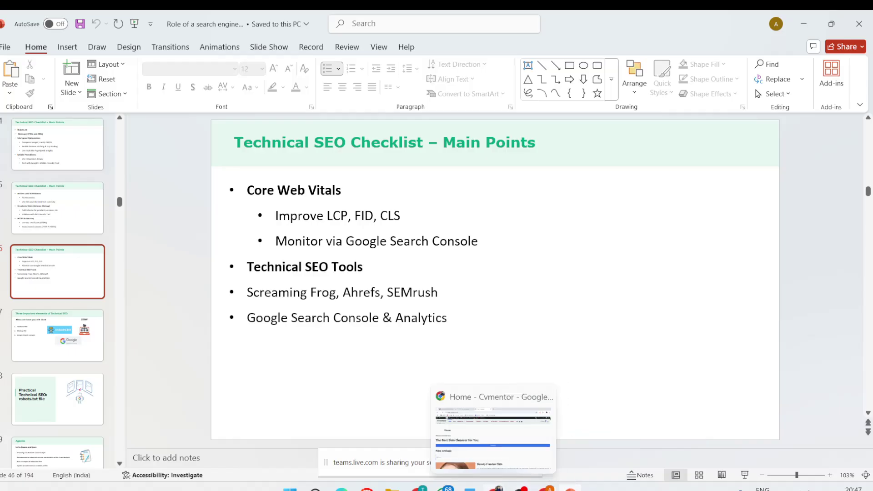
pyautogui.click(496, 487)
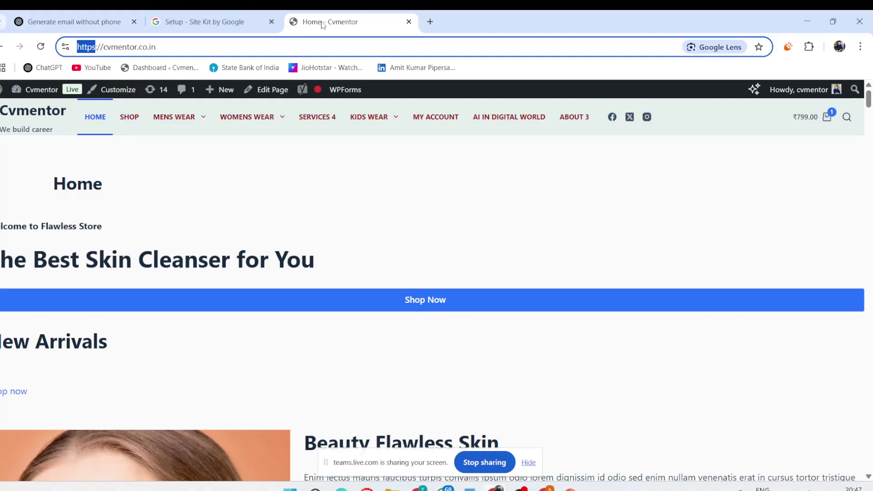
pyautogui.click(241, 17)
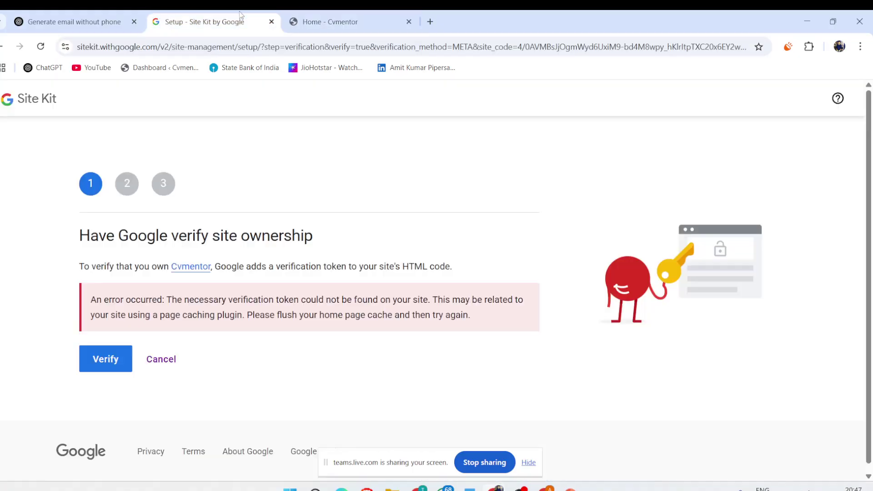
pyautogui.click(107, 14)
pyautogui.click(184, 19)
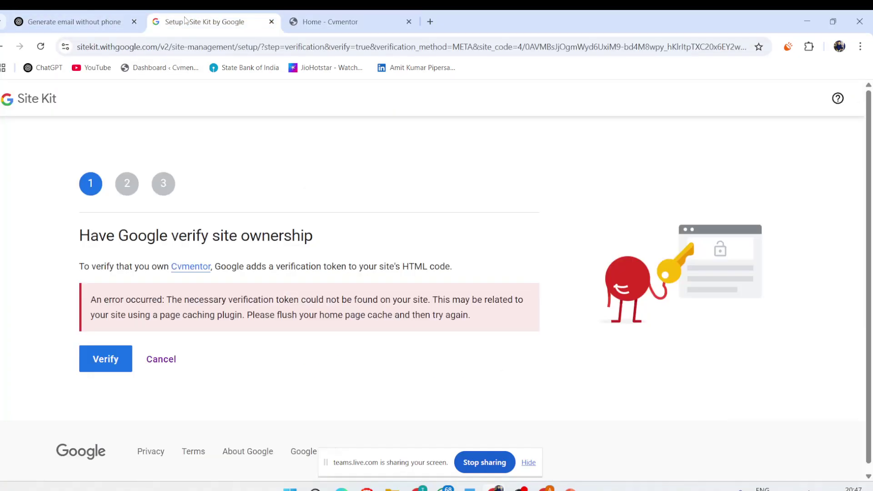
pyautogui.click(312, 17)
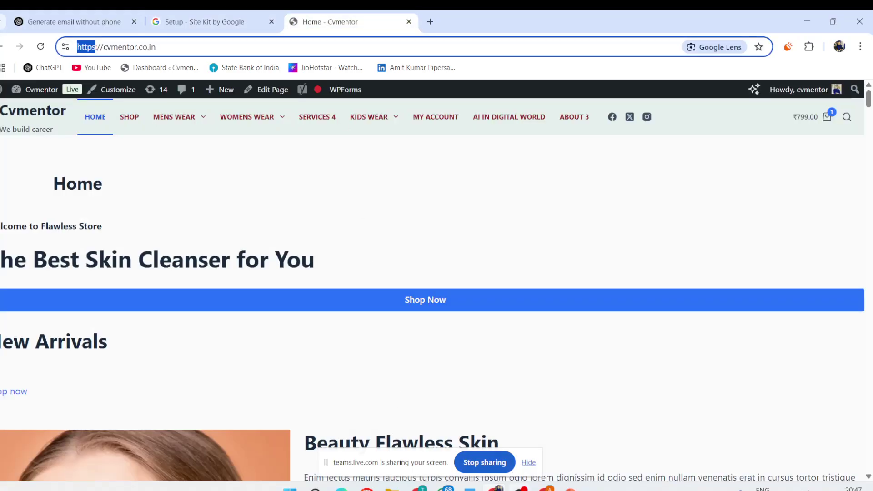
# Switch to the Chrome window with the PageSpeed Insights report for cvmentor.co.in and examine its desktop metrics and diagnostics.
pyautogui.click(541, 487)
pyautogui.click(481, 432)
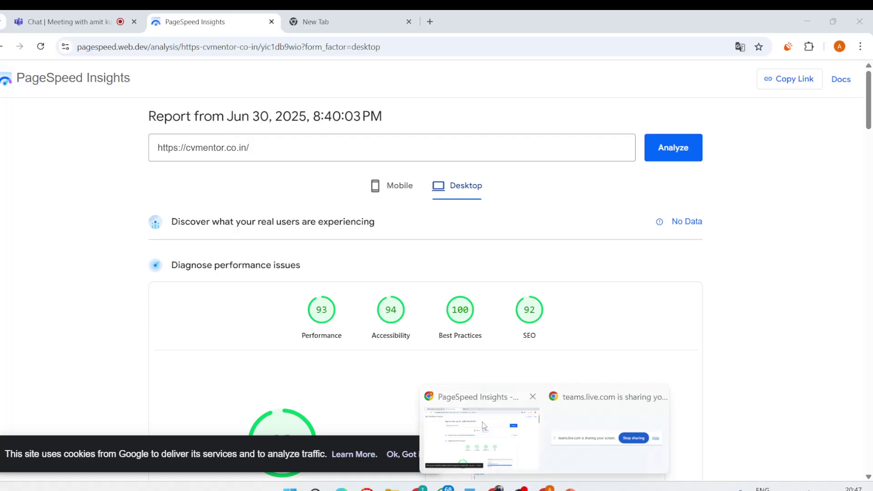
pyautogui.scroll(-10, 343, 145)
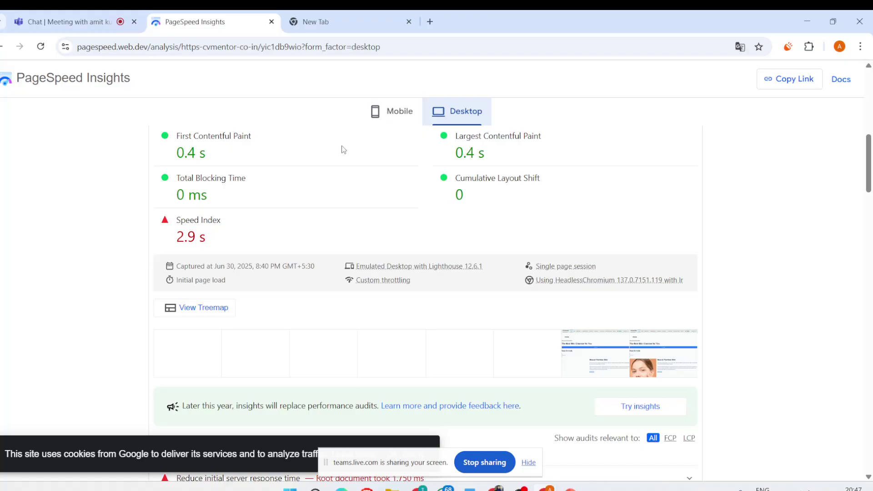
pyautogui.scroll(-7, 343, 149)
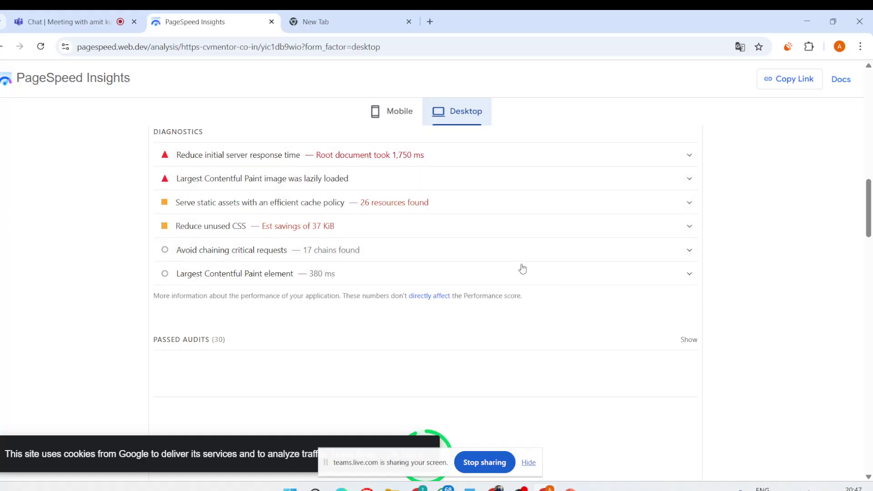
# Show the report's mobile diagnostics and return to the Core Web Vitals slide in PowerPoint.
pyautogui.click(394, 116)
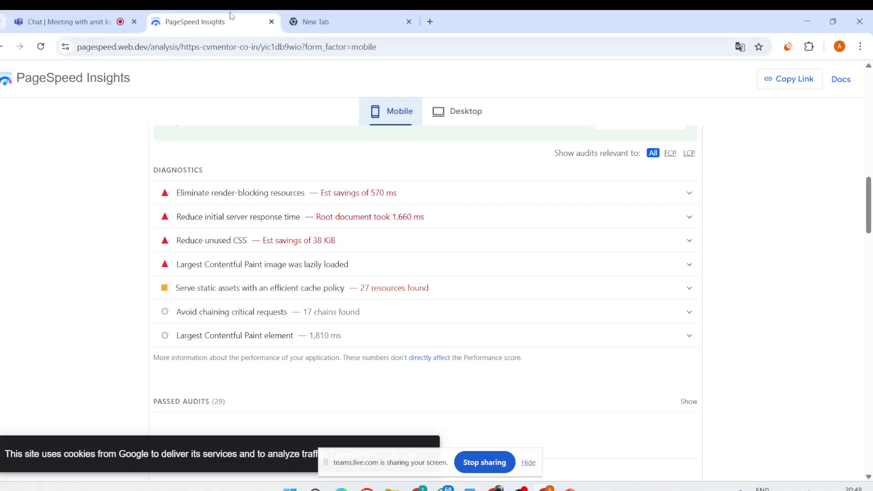
pyautogui.moveTo(572, 486)
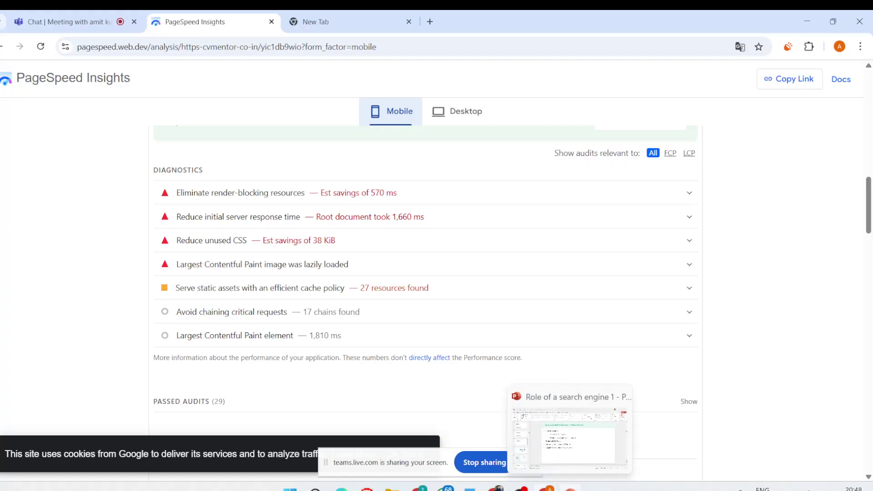
pyautogui.click(575, 445)
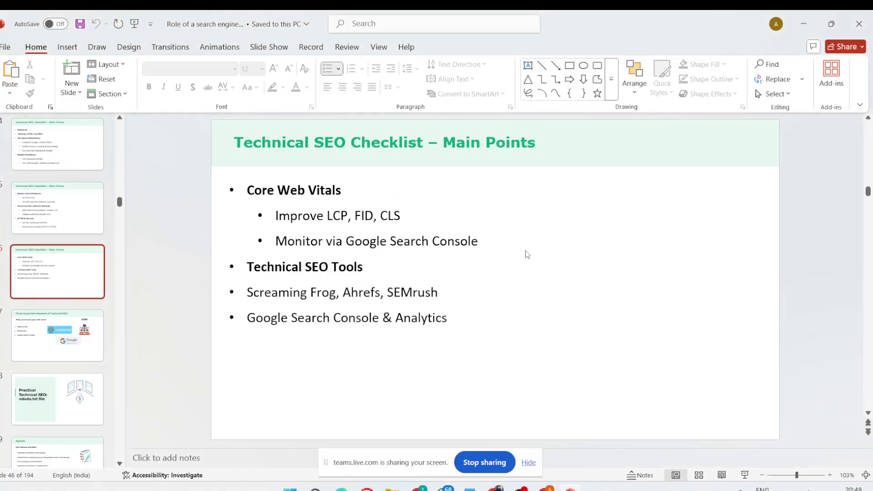
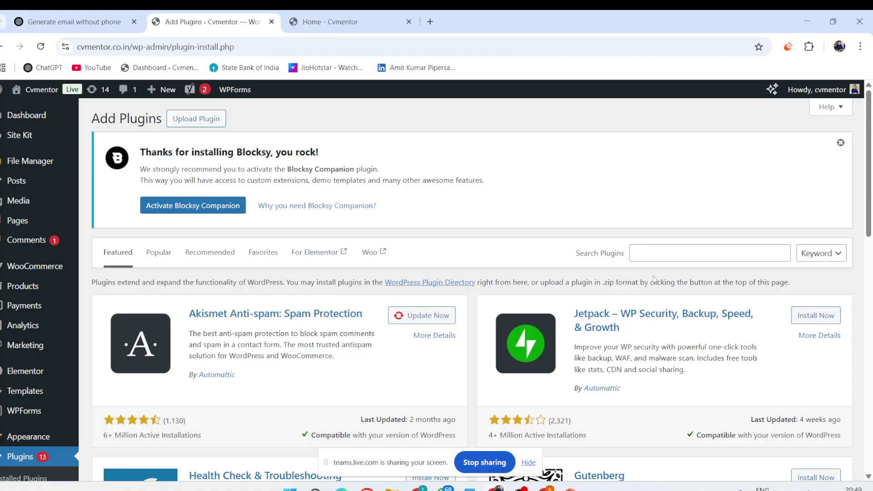
# Search the WordPress plugin directory for "wp optimize" and look over the matching plugins.
pyautogui.click(661, 256)
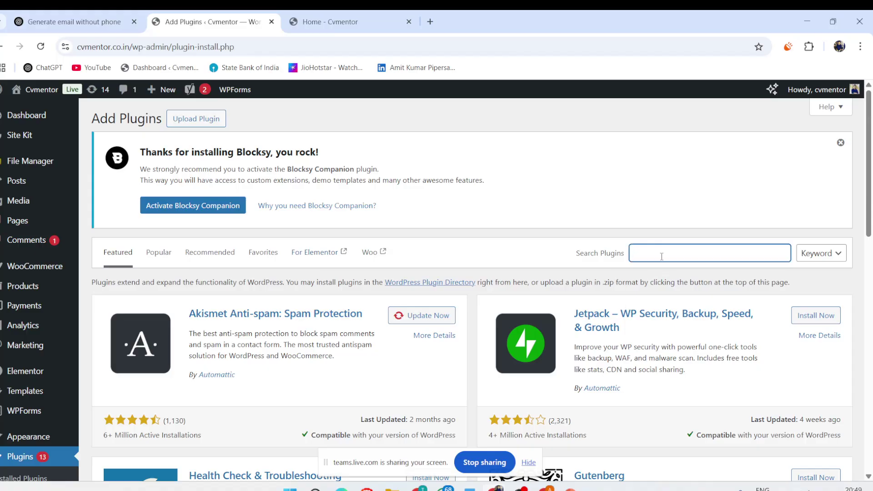
pyautogui.write('wp optimiz')
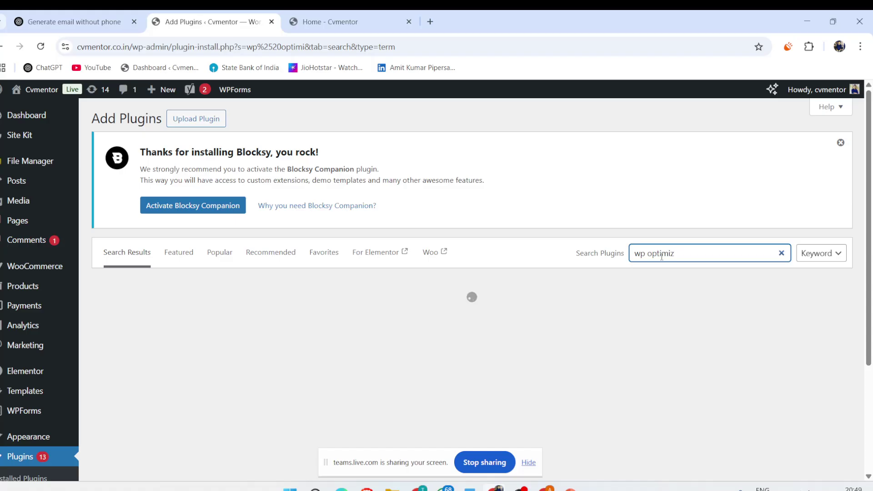
pyautogui.write('e')
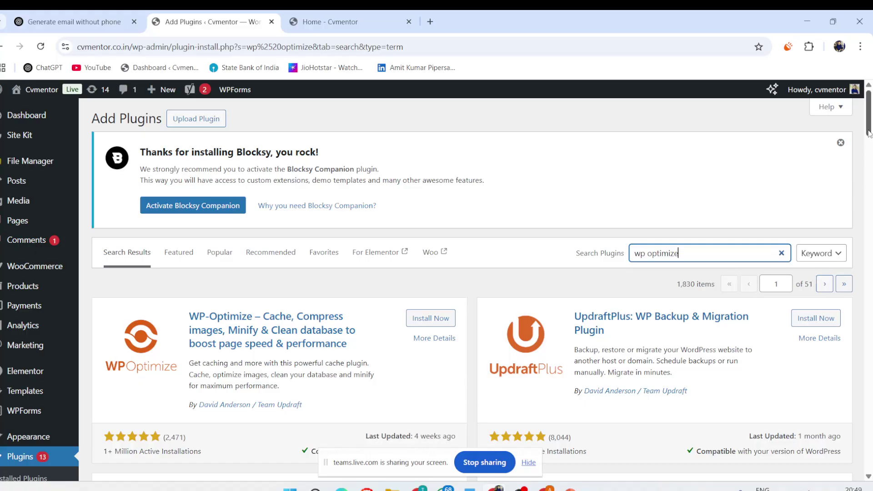
pyautogui.scroll(-3, 868, 133)
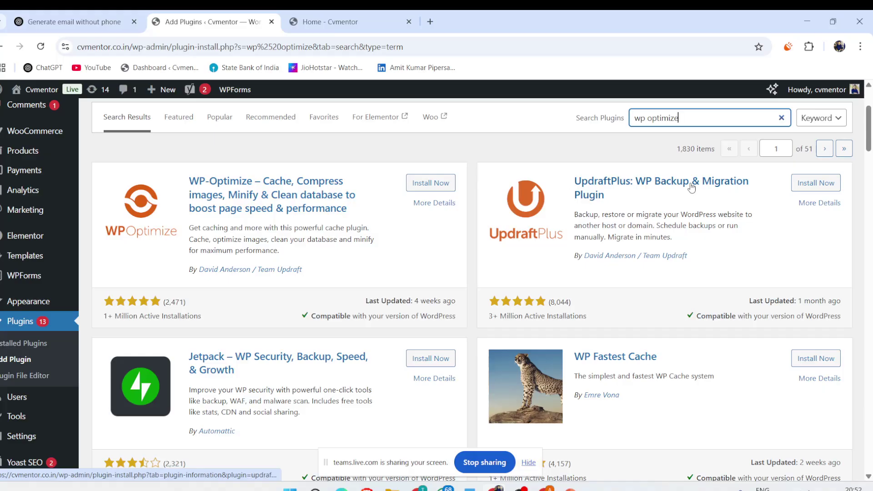
# Replace the plugin search term with "wp smush" to find the Smush image optimization plugin.
pyautogui.click(781, 119)
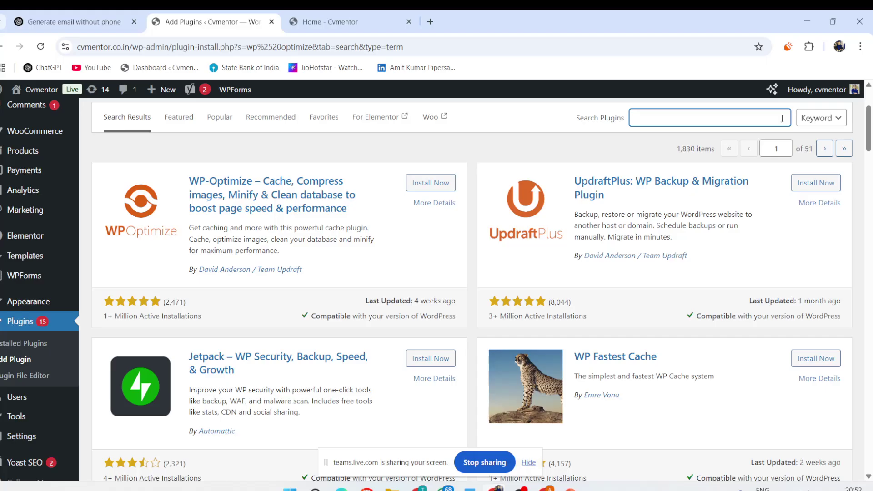
pyautogui.write('wp')
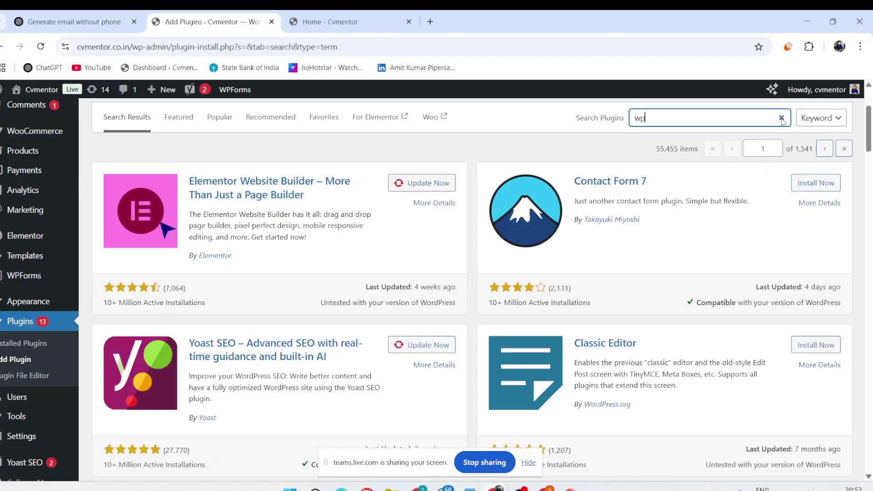
pyautogui.write(' su')
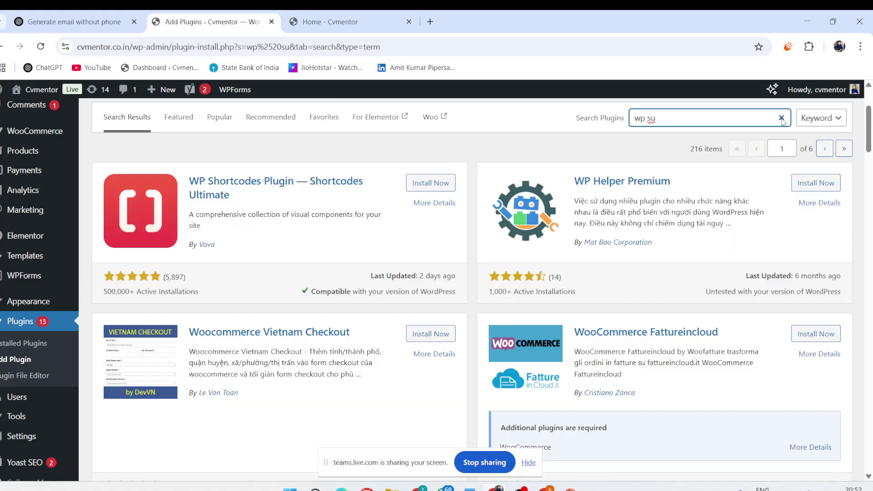
pyautogui.press('BackSpace')
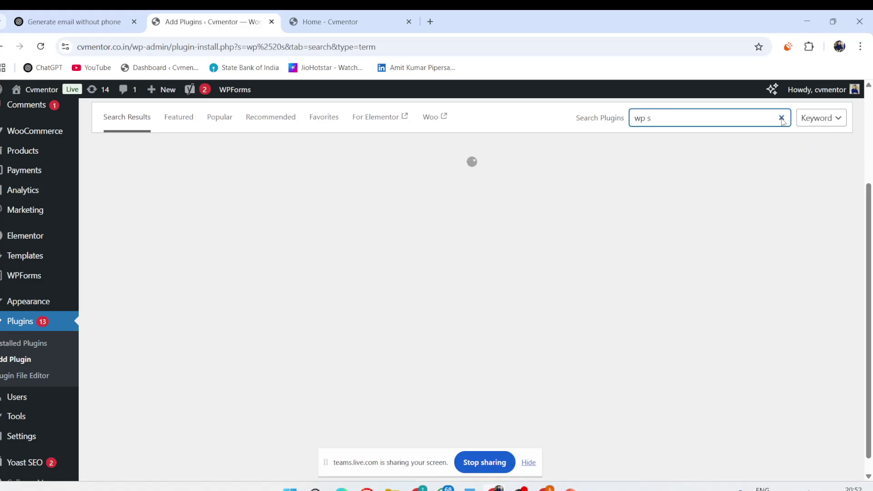
pyautogui.write('mush')
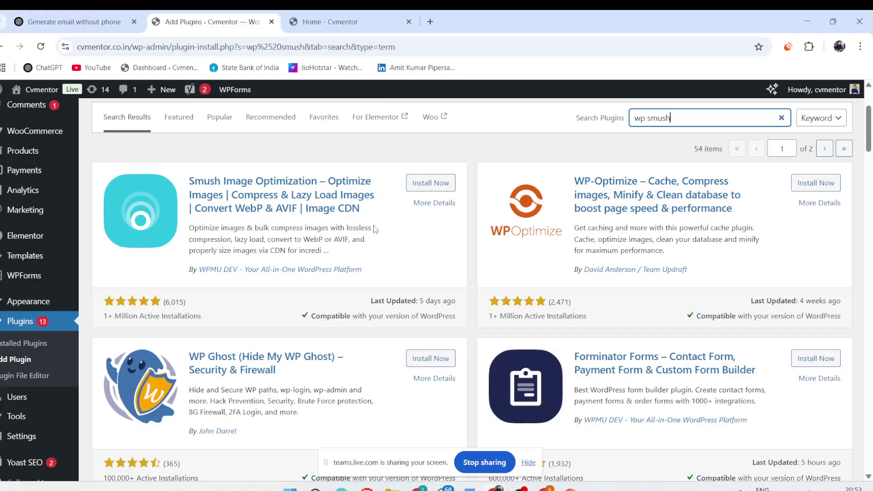
# Open a blank browser tab, return to the Add Plugins page and search for "updraft" instead.
pyautogui.click(430, 22)
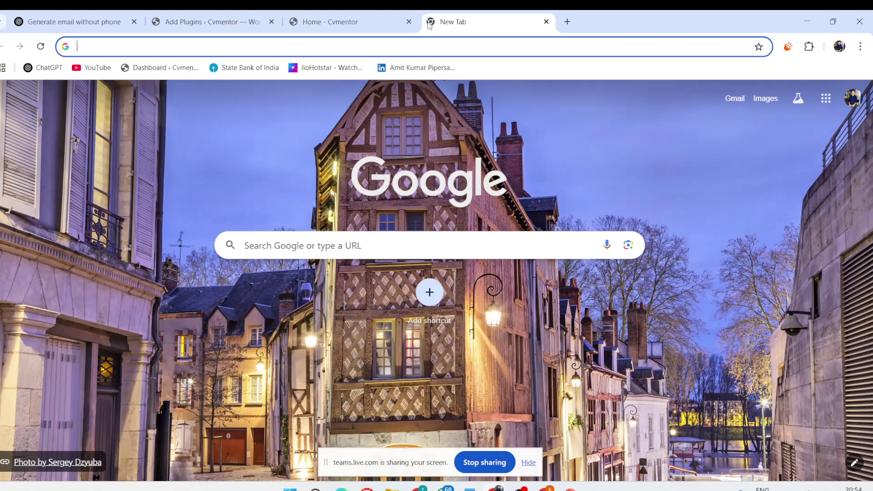
pyautogui.click(229, 31)
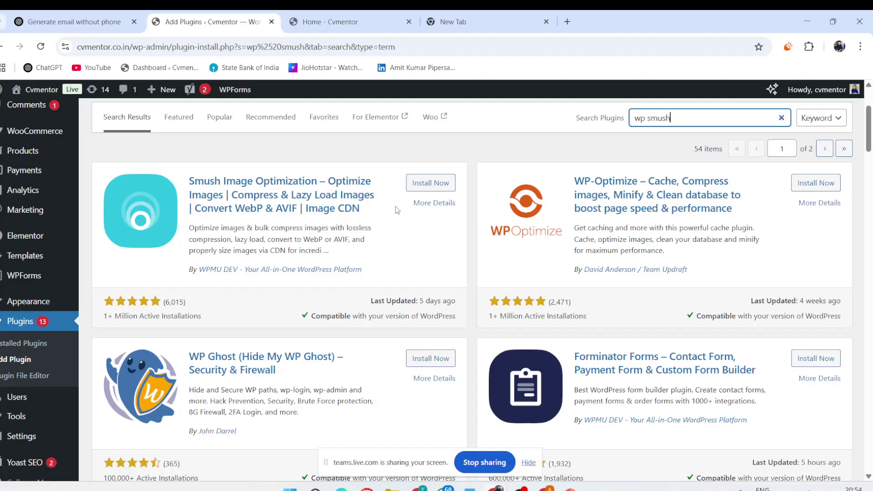
pyautogui.press('BackSpace')
pyautogui.press('BackSpace')
pyautogui.press('BackSpace')
pyautogui.press('BackSpace')
pyautogui.press('BackSpace')
pyautogui.press('BackSpace')
pyautogui.press('BackSpace')
pyautogui.press('BackSpace')
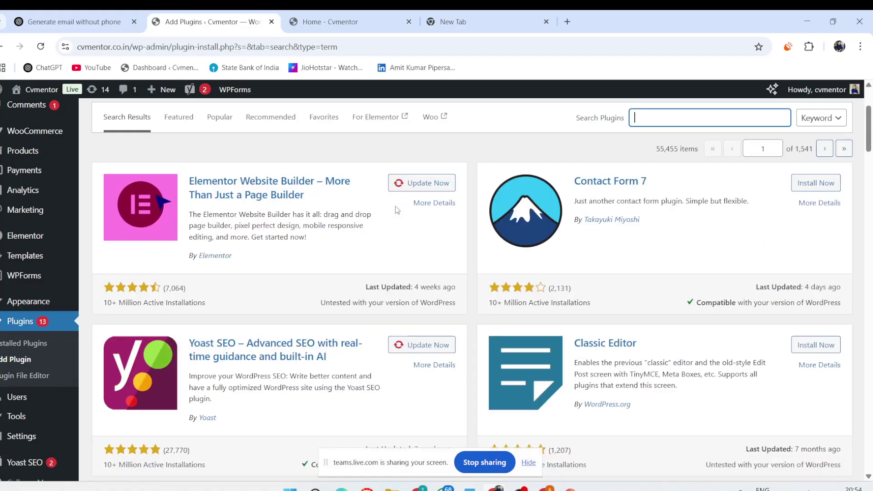
pyautogui.write('up')
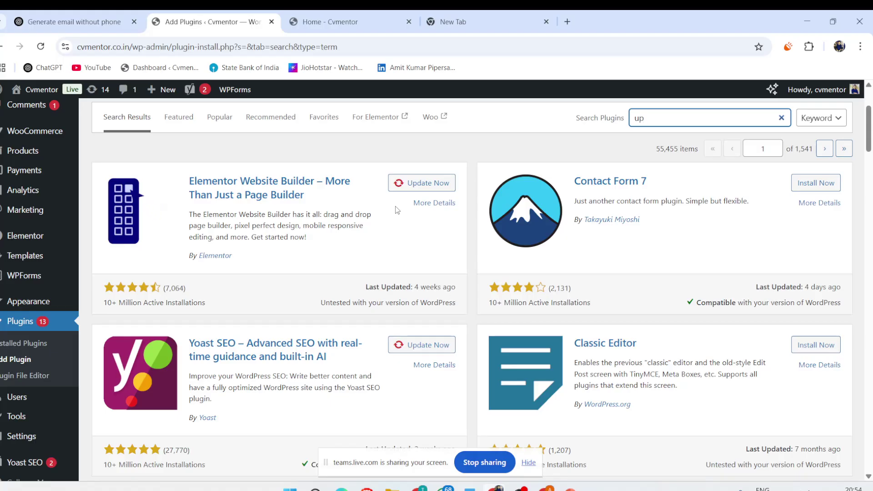
pyautogui.write('dra')
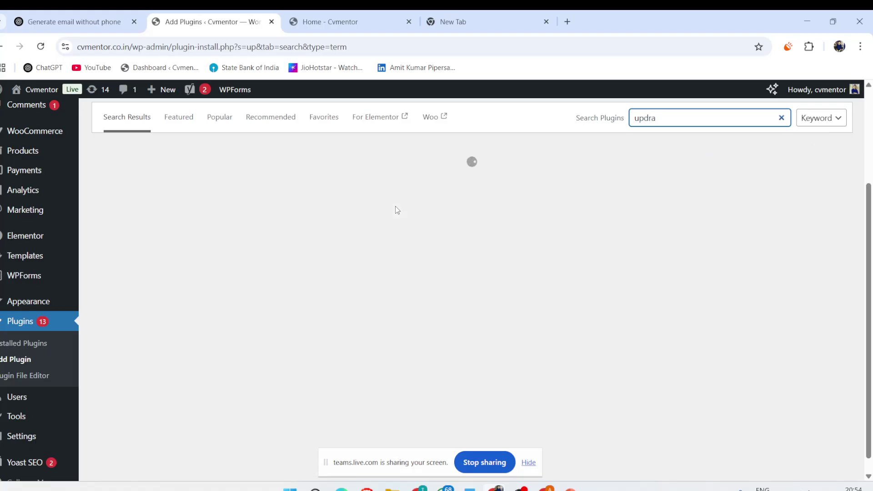
pyautogui.write('ft')
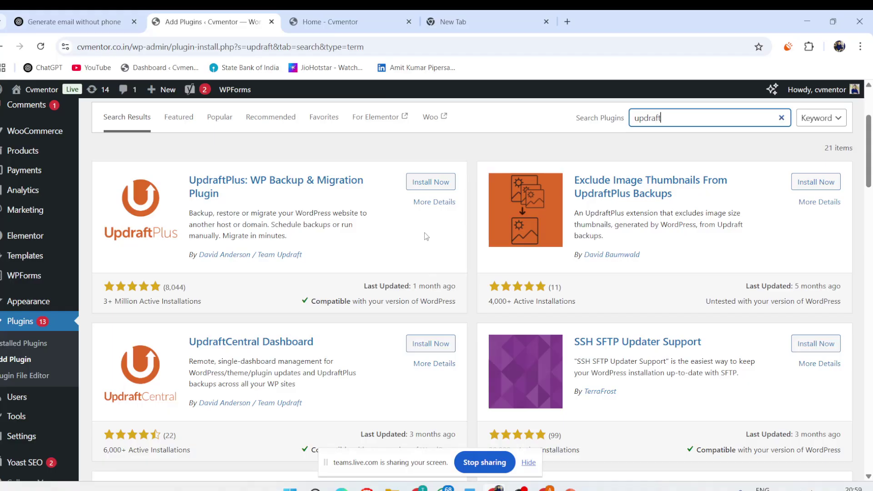
# Install and activate the UpdraftPlus: WP Backup & Migration Plugin, and advance its welcome tour to the backup schedule settings.
pyautogui.click(435, 184)
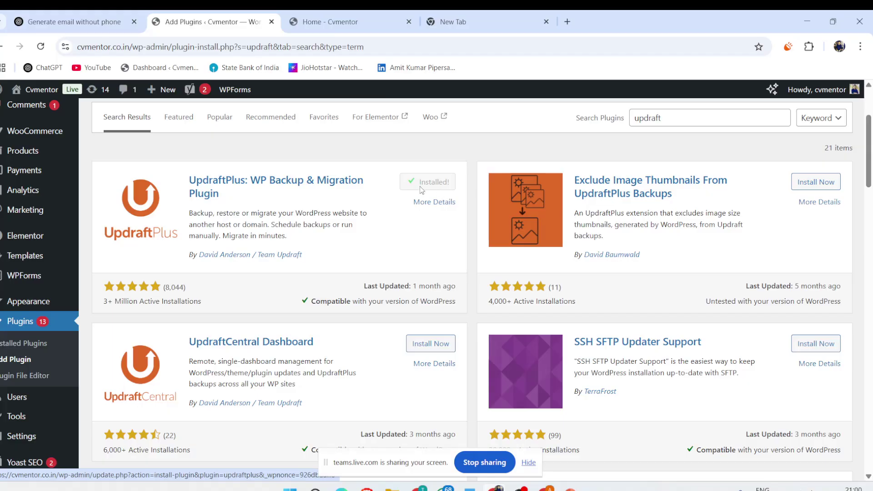
pyautogui.click(439, 181)
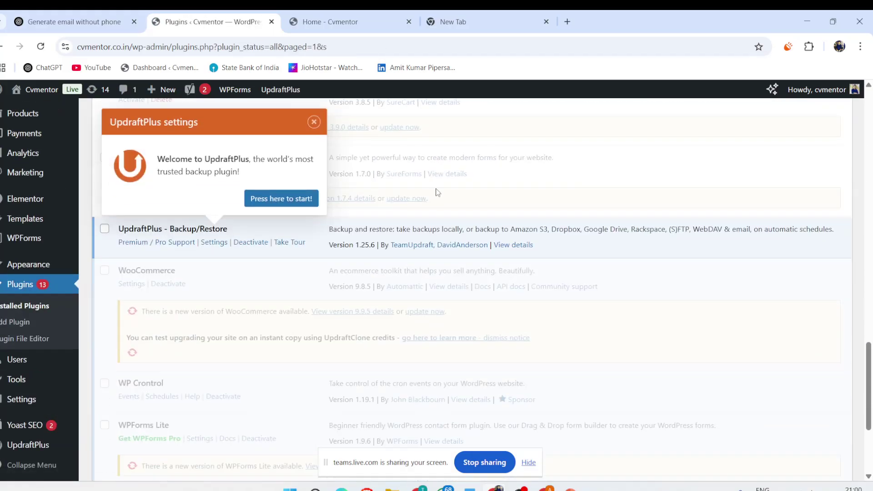
pyautogui.click(310, 201)
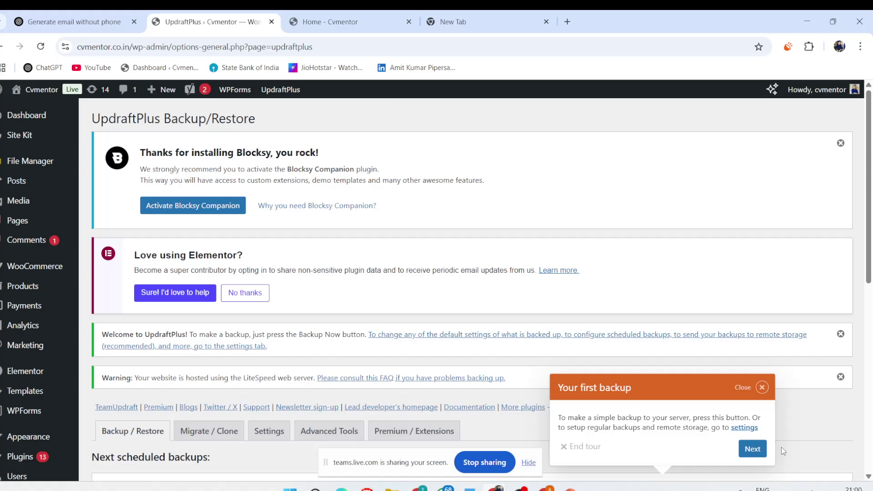
pyautogui.click(751, 448)
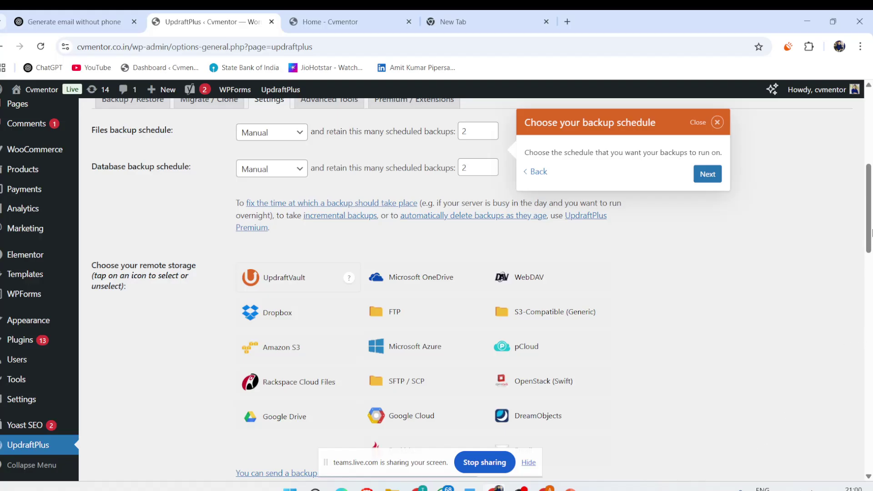
# Examine the available interval options for the files backup schedule and the database backup schedule in UpdraftPlus, leaving both on Manual.
pyautogui.moveTo(870, 233); pyautogui.dragTo(870, 197)
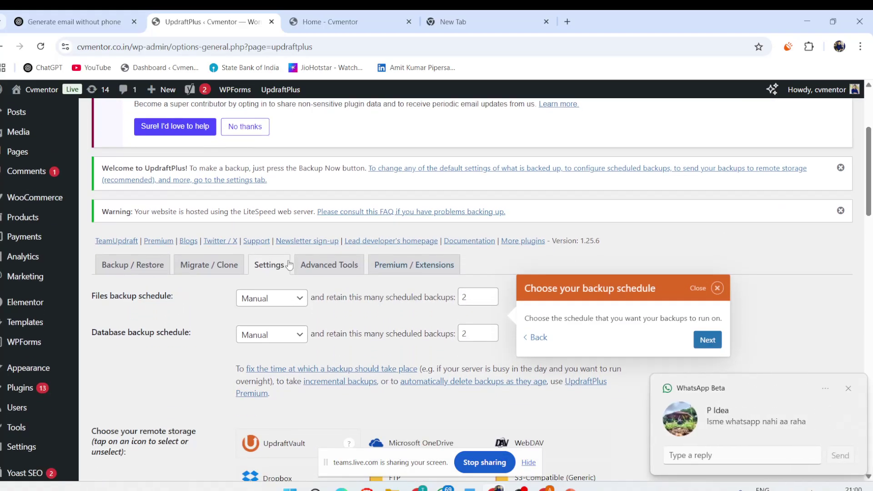
pyautogui.click(848, 388)
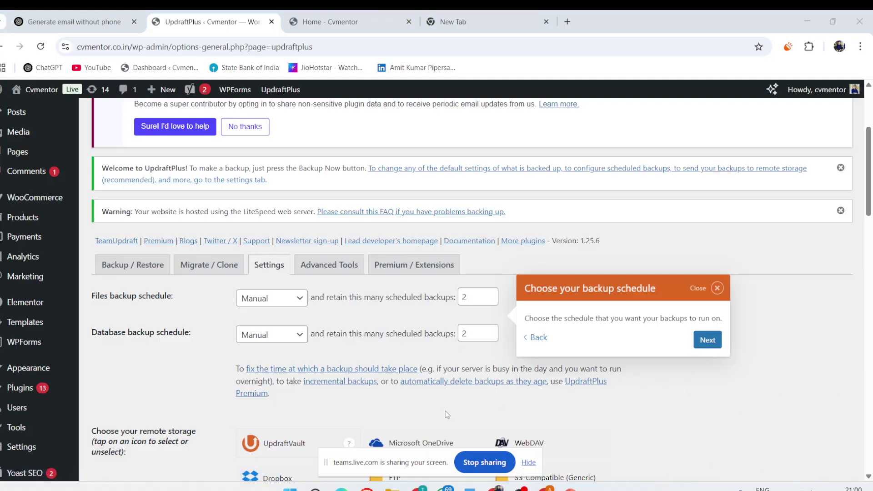
pyautogui.click(299, 301)
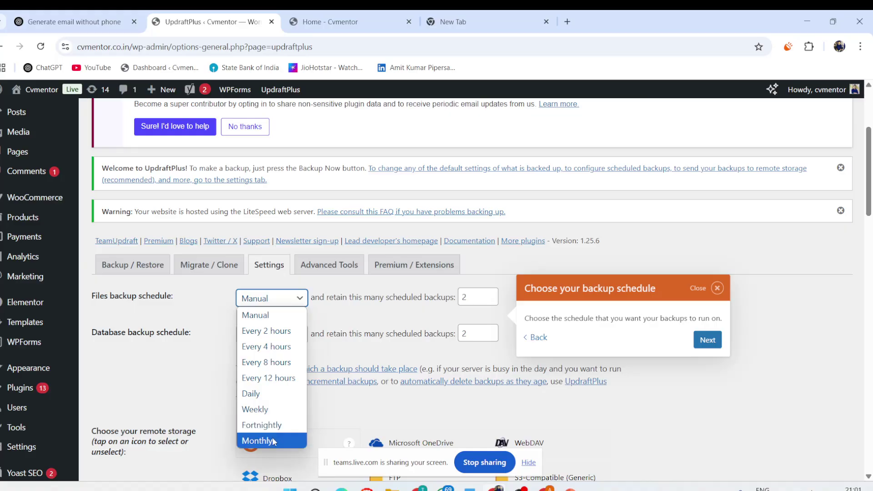
pyautogui.click(201, 379)
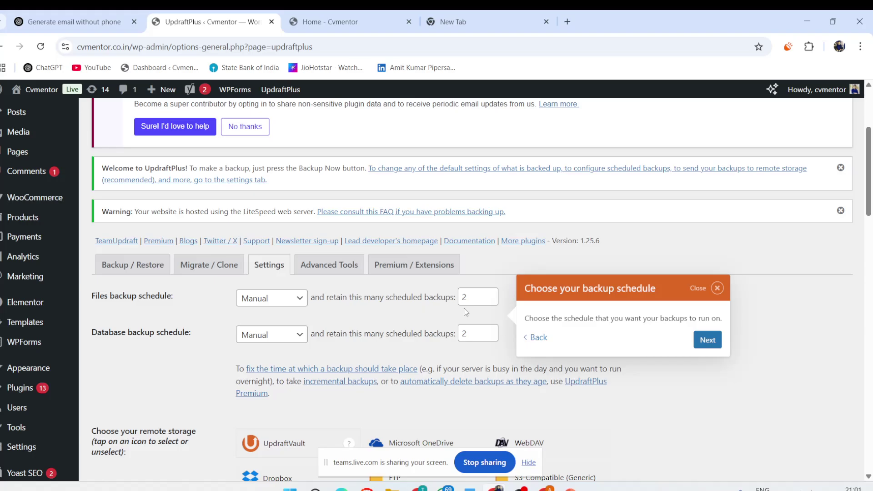
pyautogui.click(290, 343)
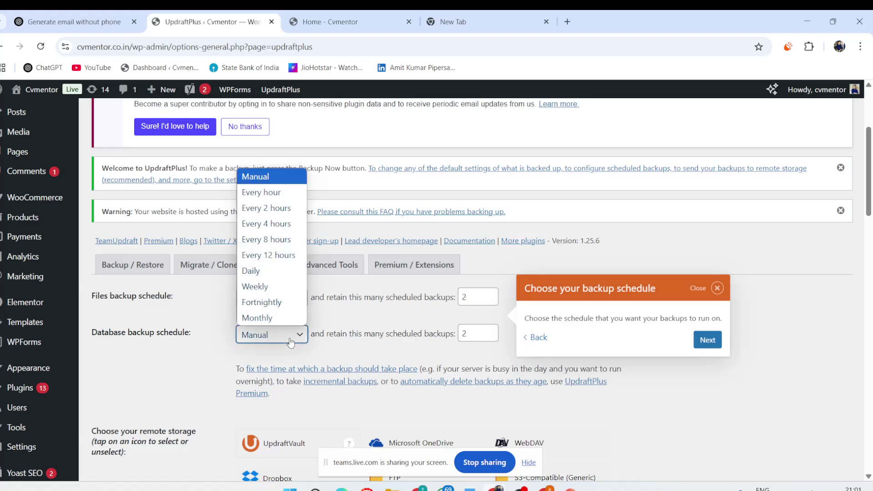
pyautogui.click(205, 306)
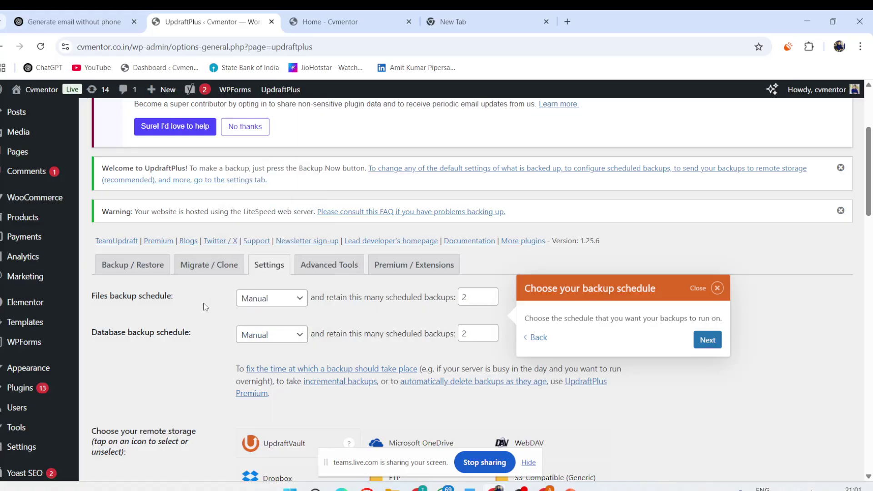
# Advance the UpdraftPlus tour through remote storage, more settings, saving, UpdraftCentral and Premium, and finish it.
pyautogui.click(706, 339)
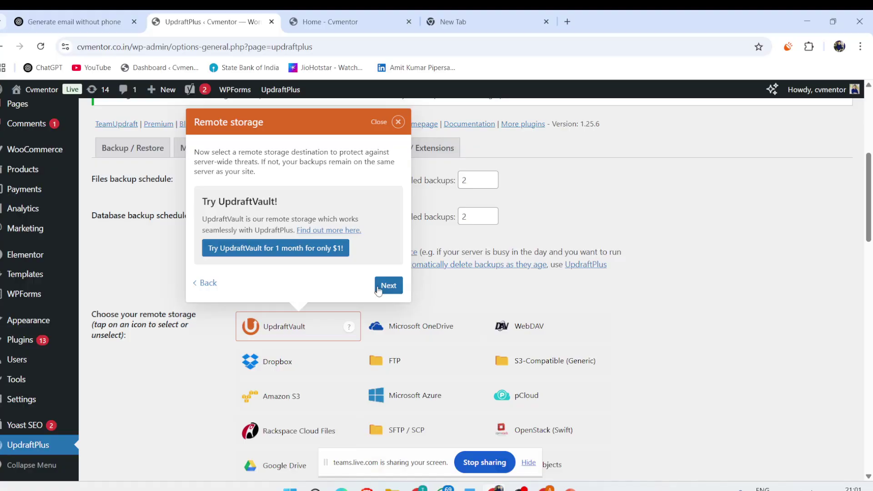
pyautogui.click(389, 286)
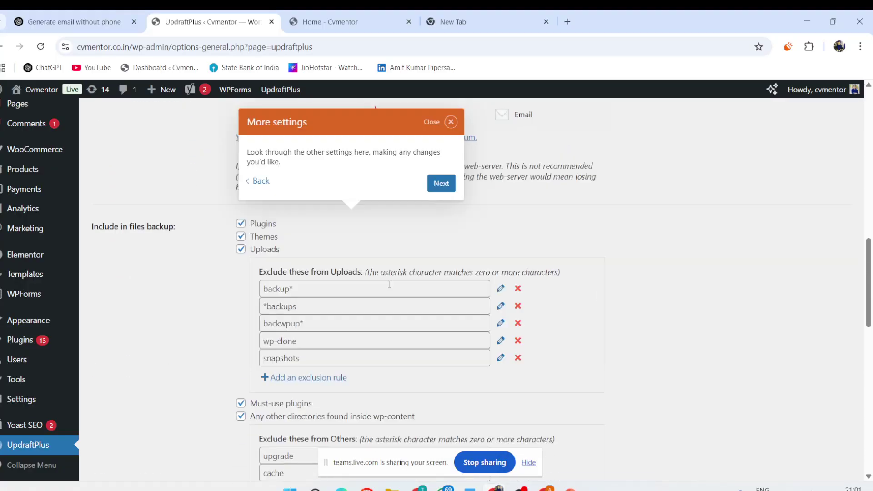
pyautogui.click(440, 183)
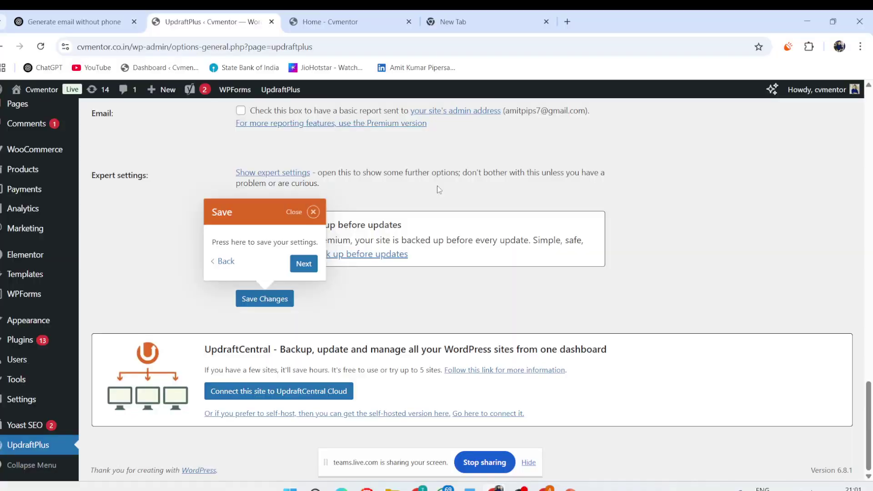
pyautogui.click(299, 267)
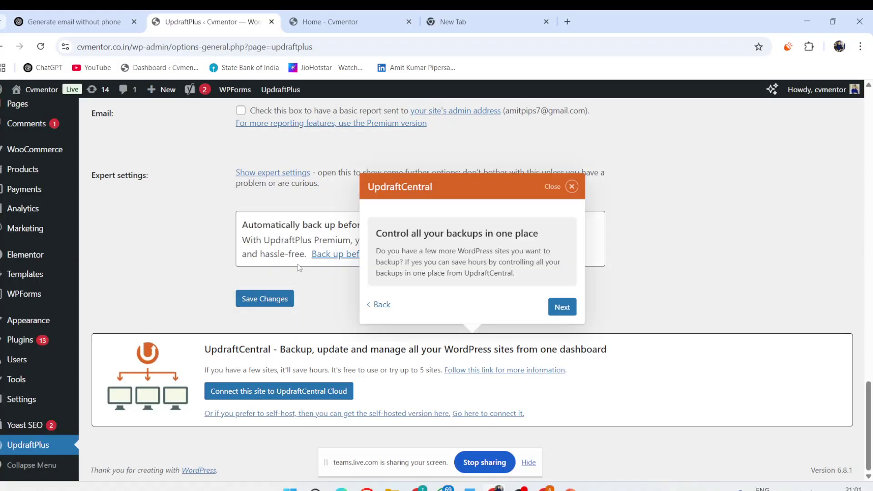
pyautogui.click(561, 307)
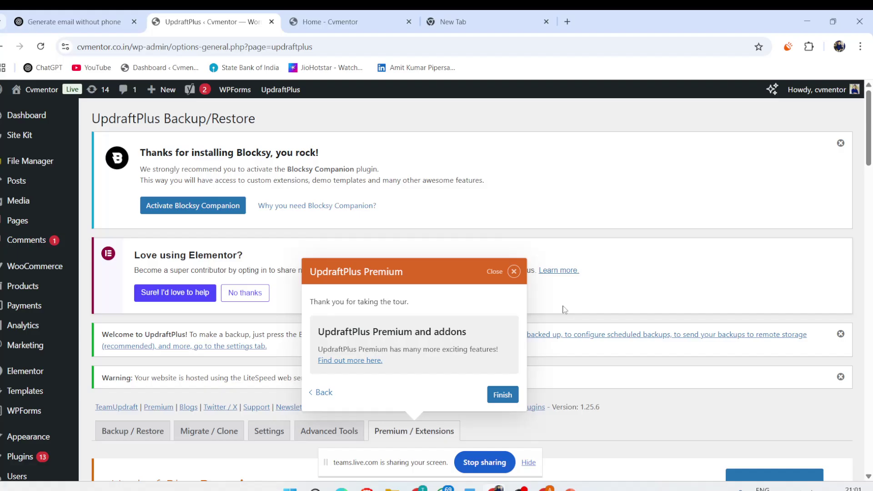
pyautogui.click(500, 395)
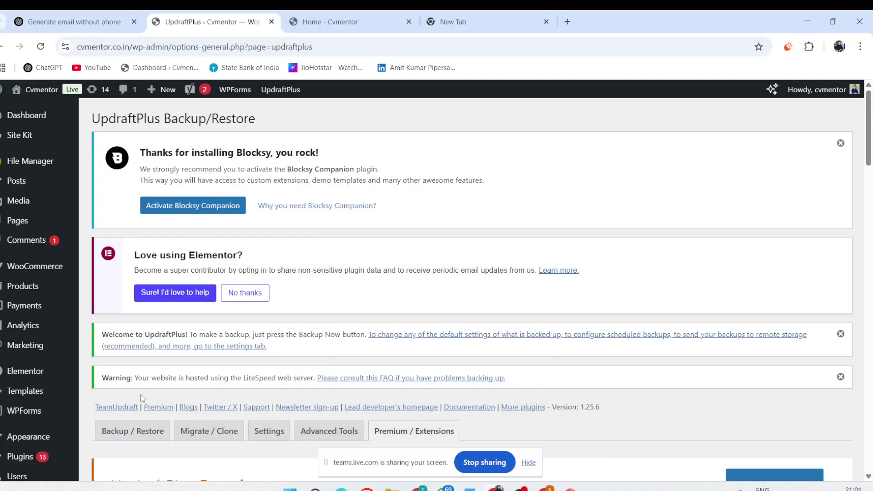
# Start an immediate UpdraftPlus backup from the Backup / Restore section, including both the database and the files.
pyautogui.click(127, 432)
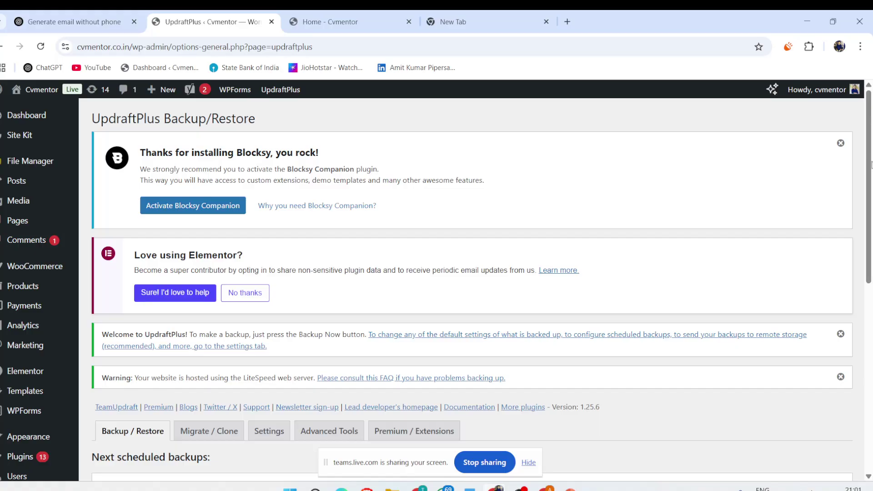
pyautogui.moveTo(871, 165); pyautogui.dragTo(871, 282)
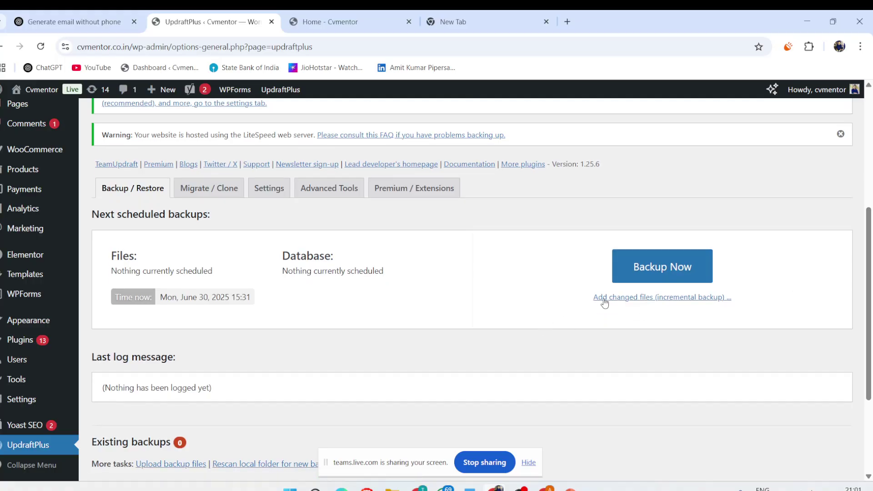
pyautogui.click(658, 276)
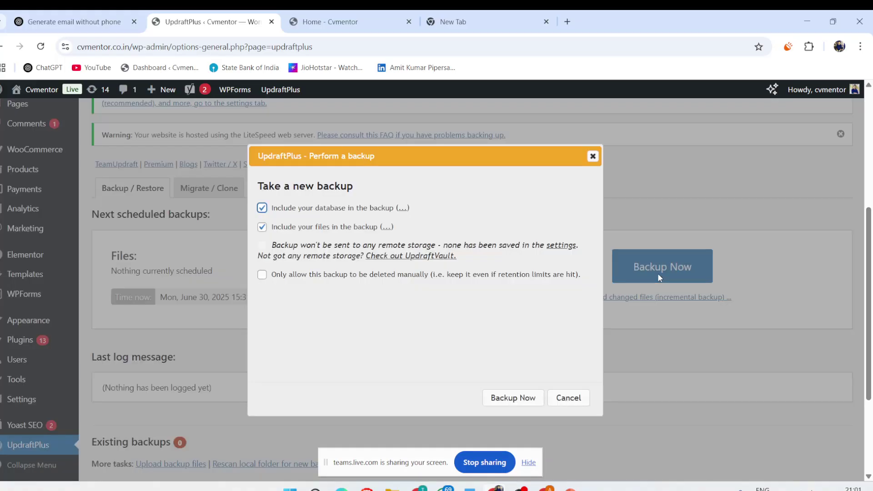
pyautogui.click(520, 400)
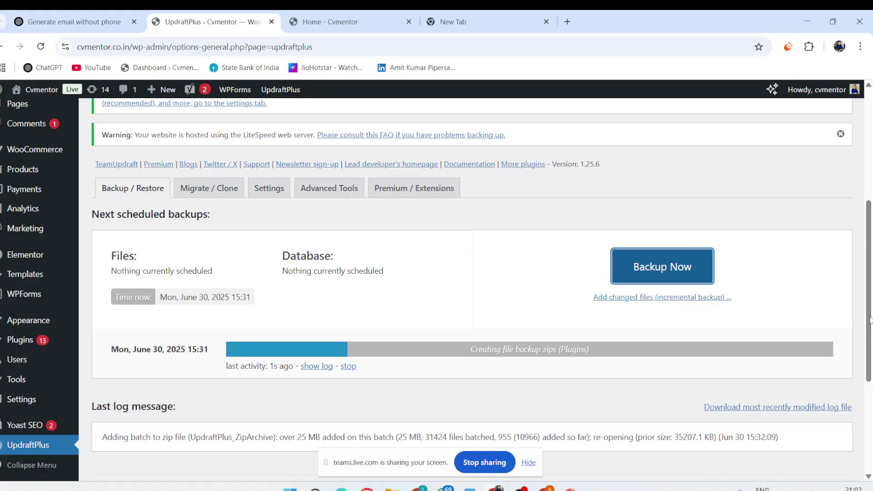
pyautogui.moveTo(870, 320); pyautogui.dragTo(870, 200)
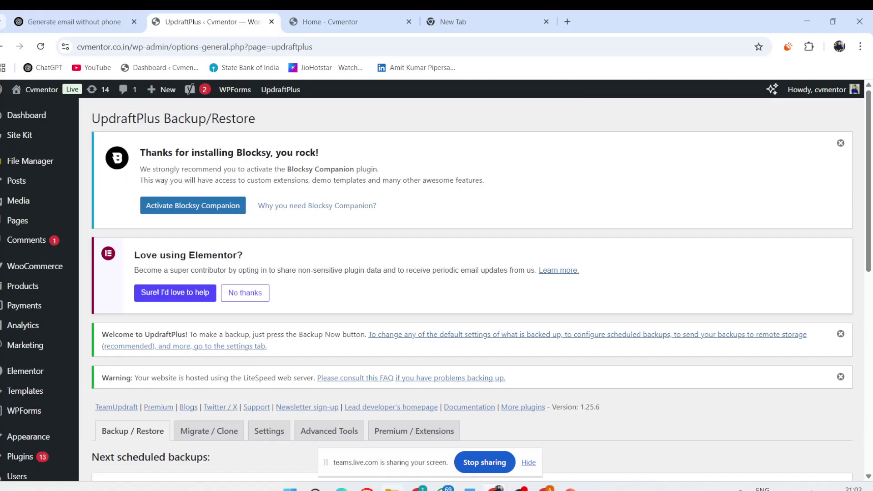
# Switch to the browser window with the stylestrend login page, open Hostinger in a new tab and log in to its control panel.
pyautogui.moveTo(547, 488)
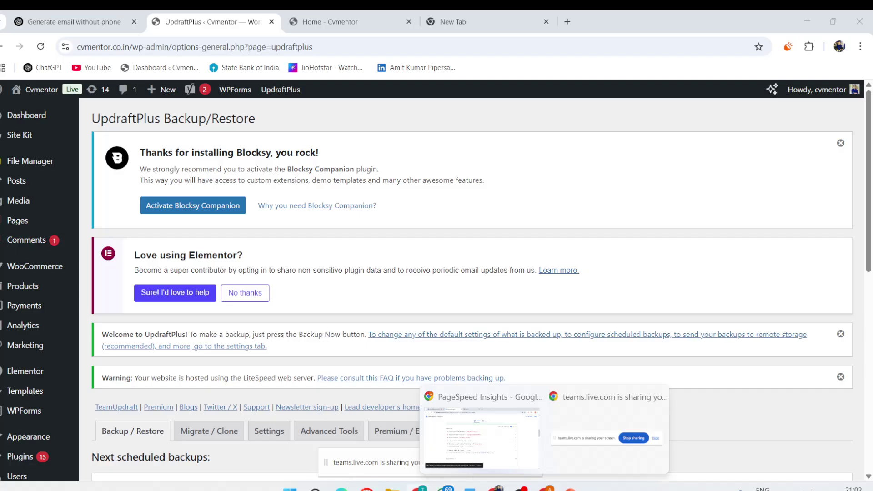
pyautogui.click(419, 488)
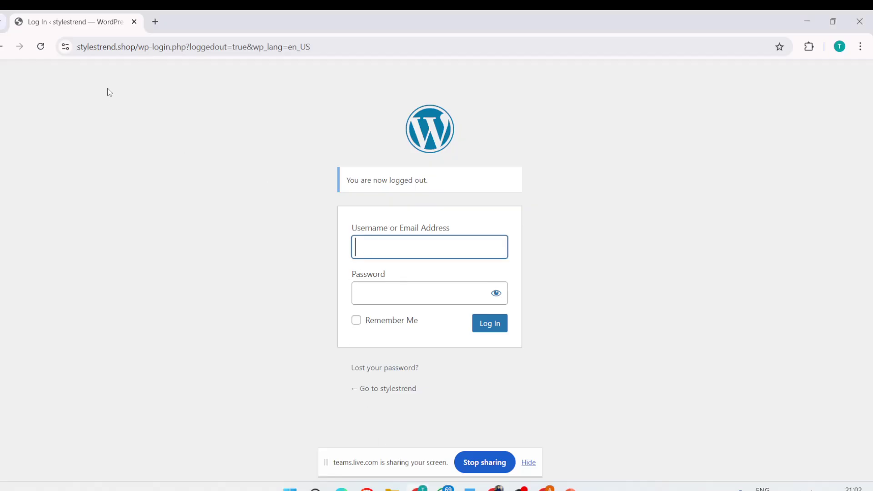
pyautogui.click(155, 22)
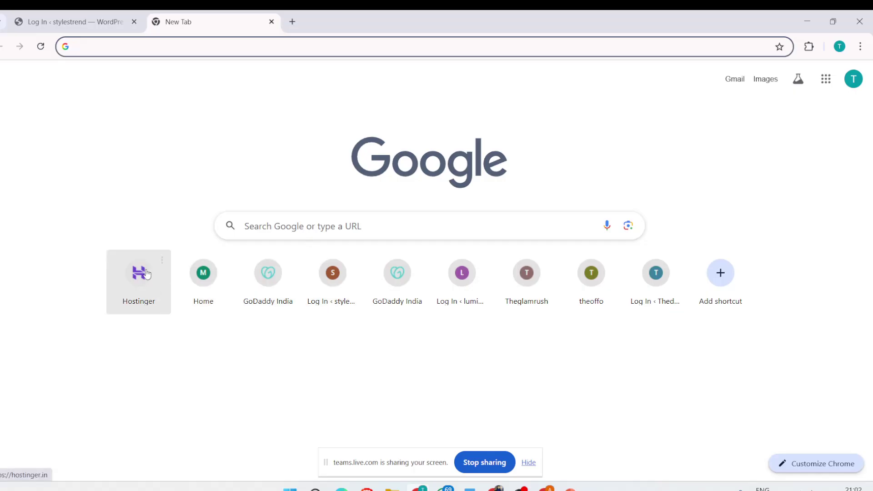
pyautogui.click(146, 273)
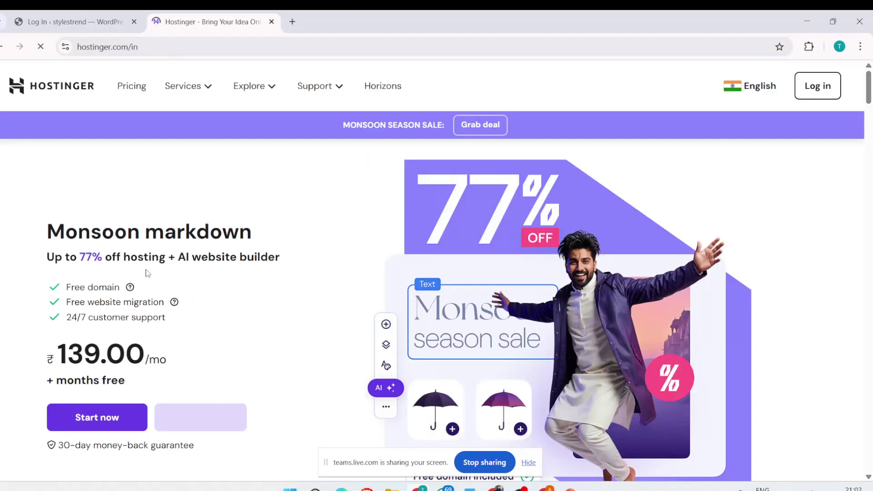
pyautogui.click(826, 91)
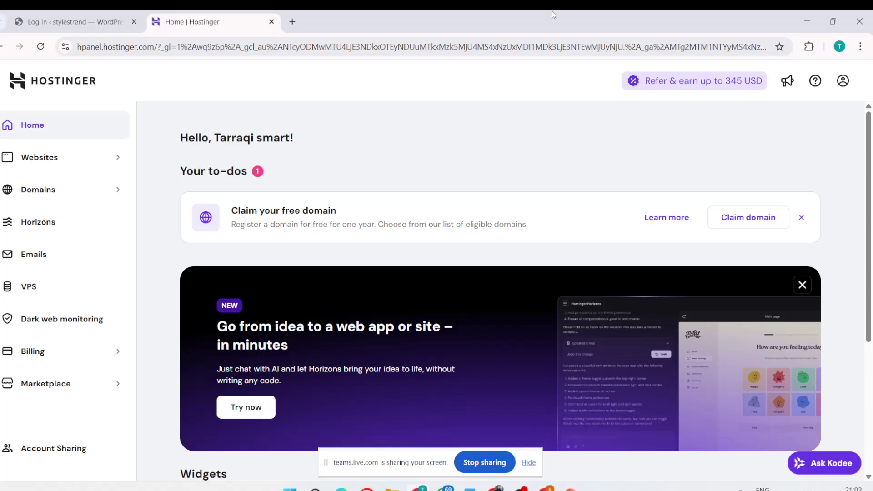
# Open the dashboard of fashionflora.co.in from the Hostinger websites list and go to its Backups page.
pyautogui.click(52, 156)
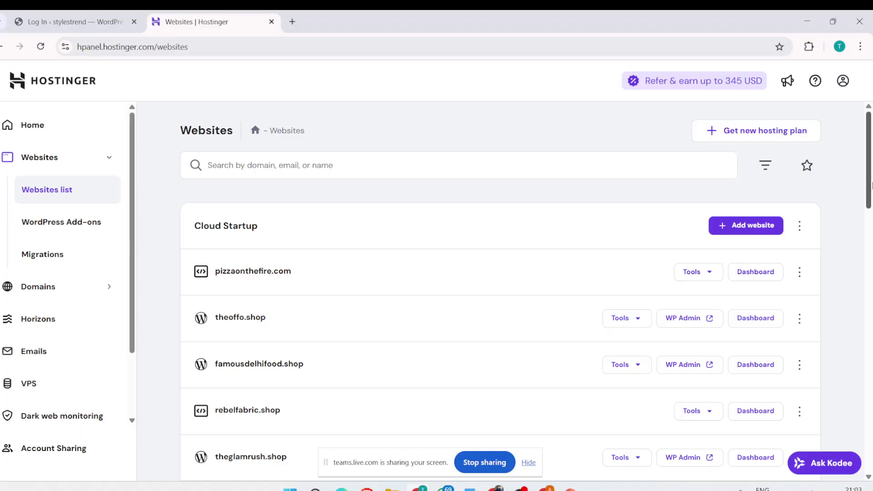
pyautogui.moveTo(869, 184); pyautogui.dragTo(871, 255)
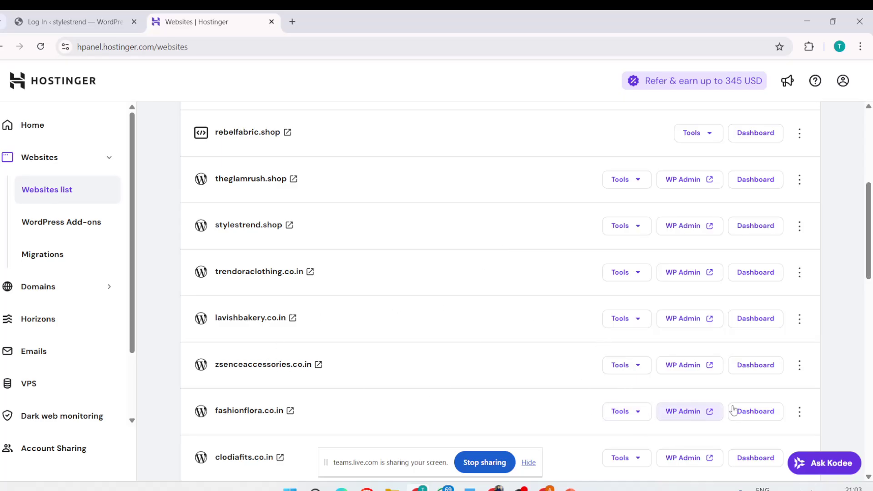
pyautogui.click(754, 409)
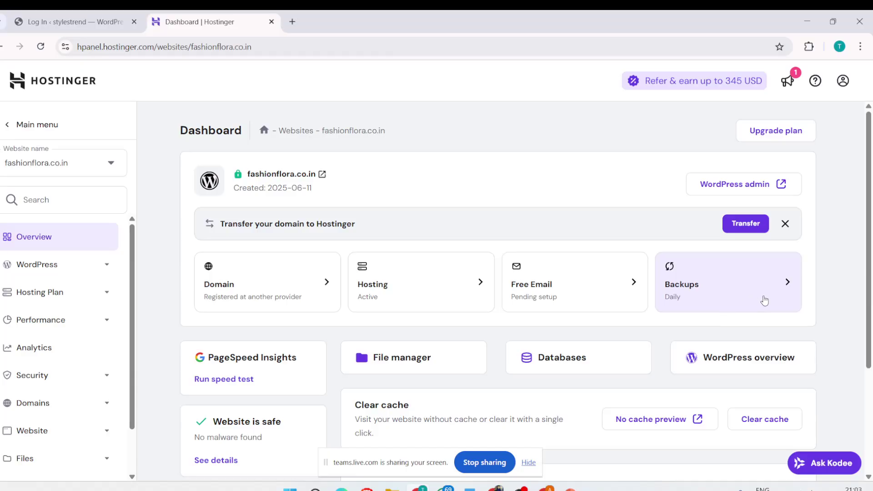
pyautogui.click(786, 298)
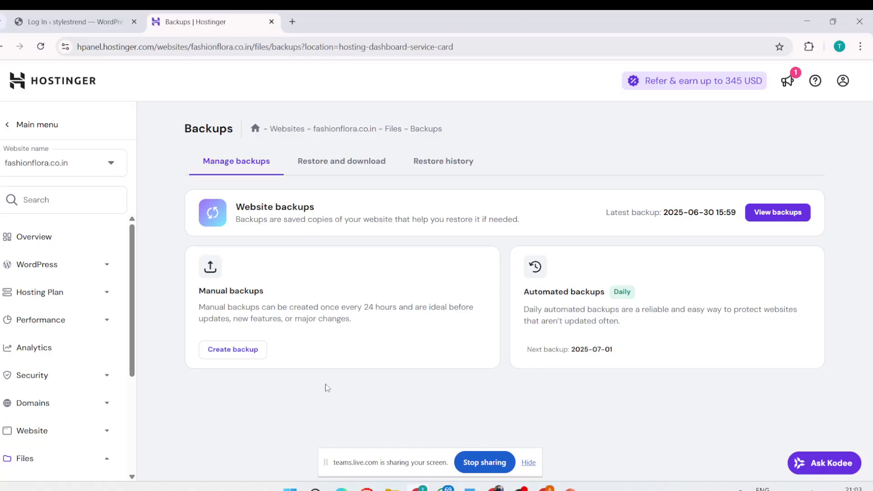
# View the manual backup creation prompt and cancel it, and open the Restore and download options for the website backup.
pyautogui.click(250, 353)
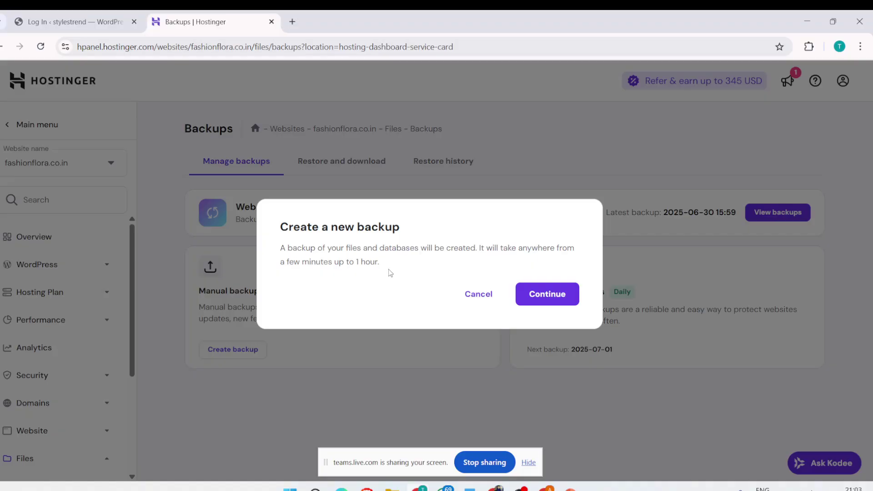
pyautogui.click(489, 295)
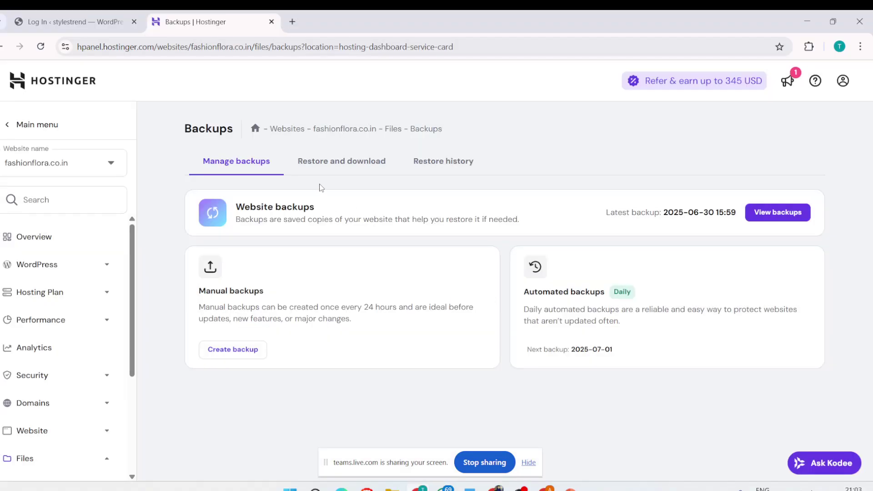
pyautogui.click(350, 165)
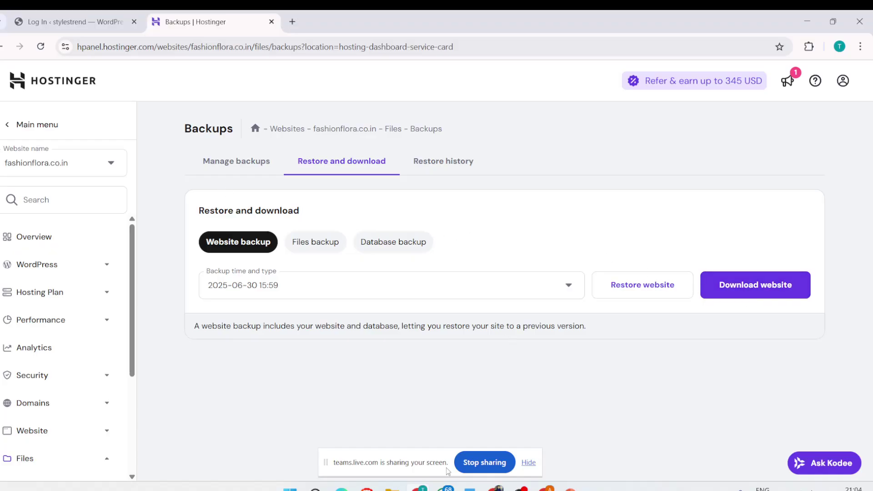
# Return to the Teams meeting in the browser window with PageSpeed Insights, leave the call and switch to OBS.
pyautogui.moveTo(546, 487)
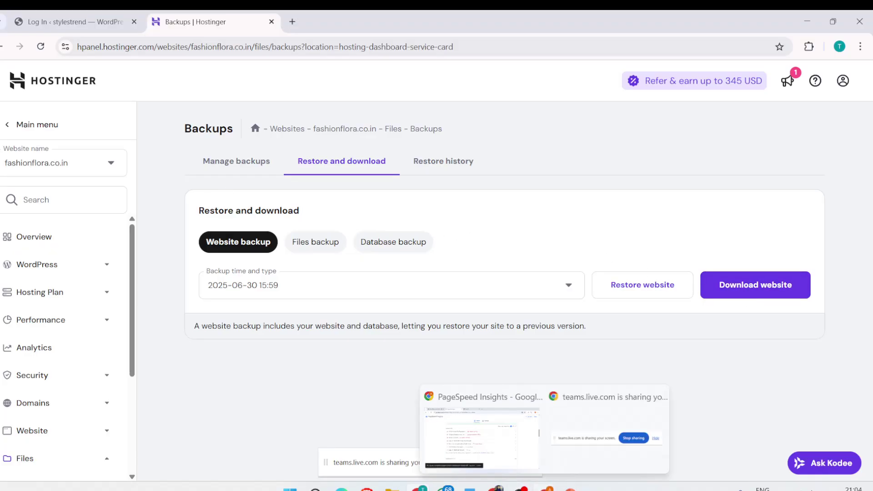
pyautogui.click(499, 412)
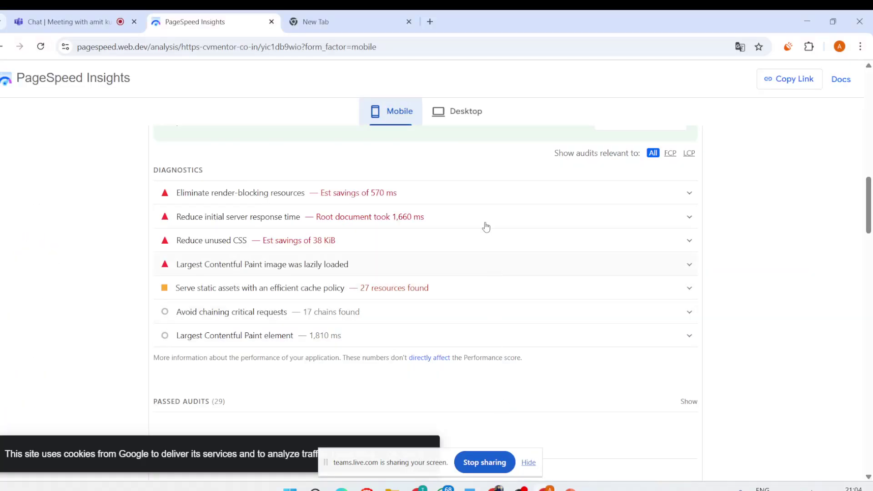
pyautogui.moveTo(546, 488)
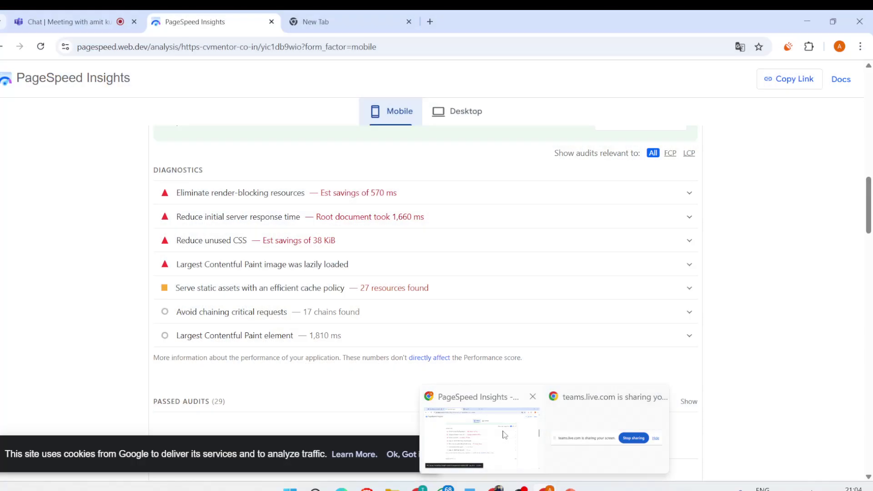
pyautogui.click(504, 435)
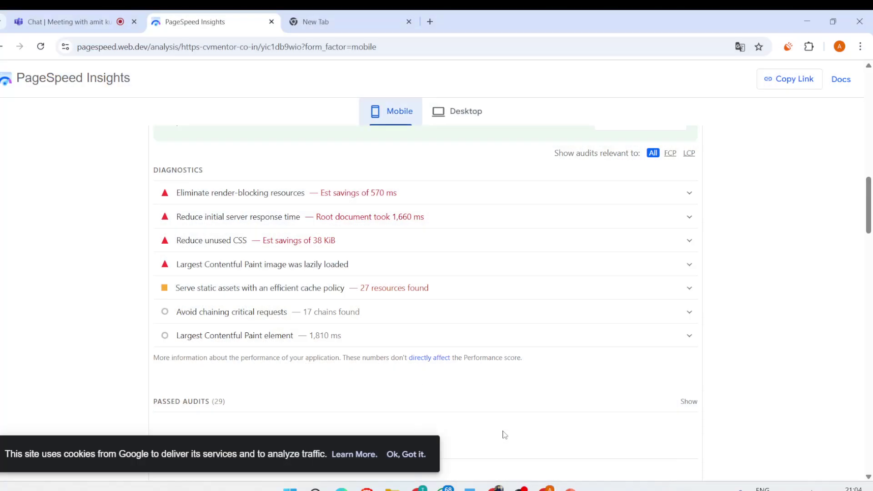
pyautogui.click(88, 22)
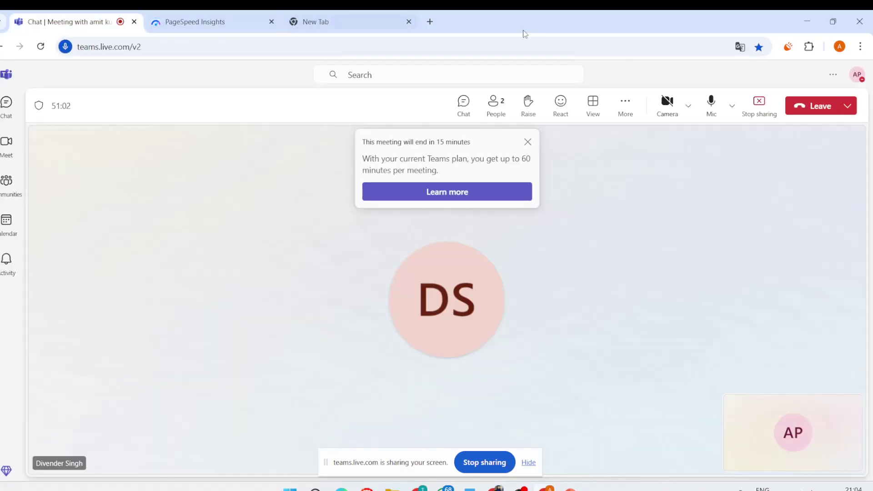
pyautogui.click(828, 112)
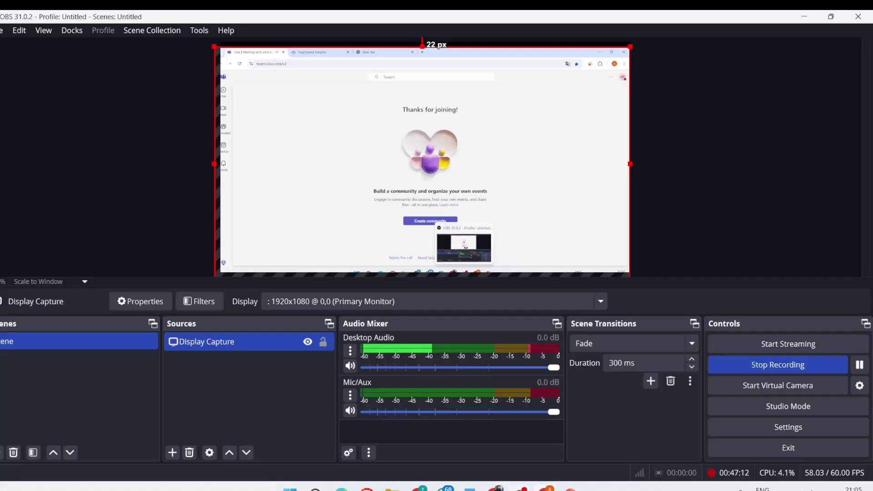
pyautogui.click(521, 488)
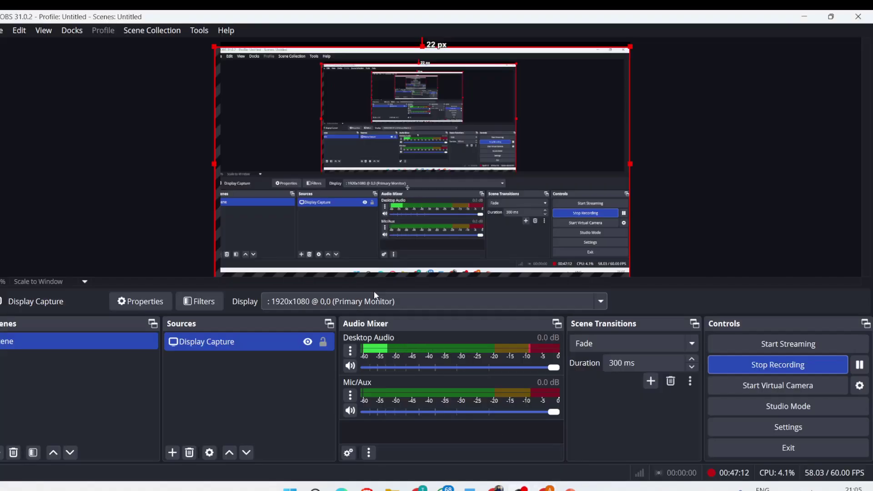